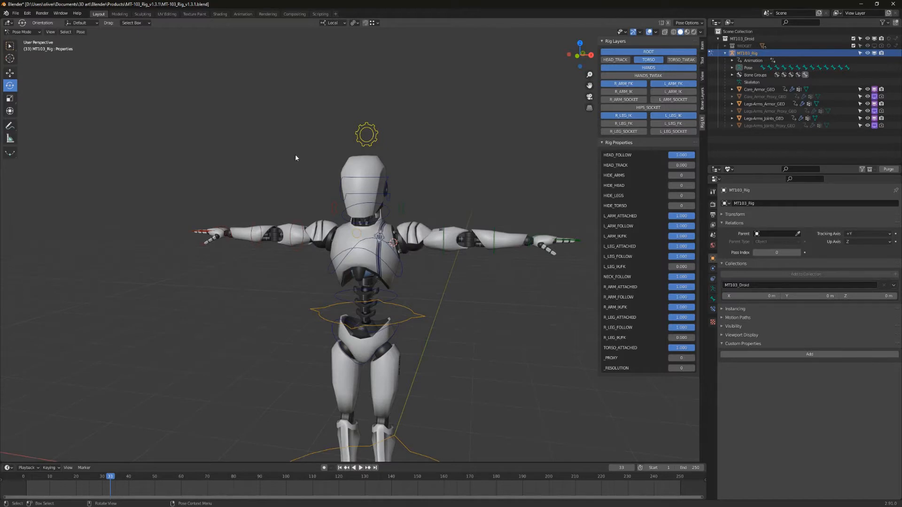
Examine the MT103_Droid collection and its contents, including MT103_Rig and the armor and joint meshes parented under it.
{"action": "middle_click_drag", "start_coordinate": [425, 298], "coordinate": [394, 296]}
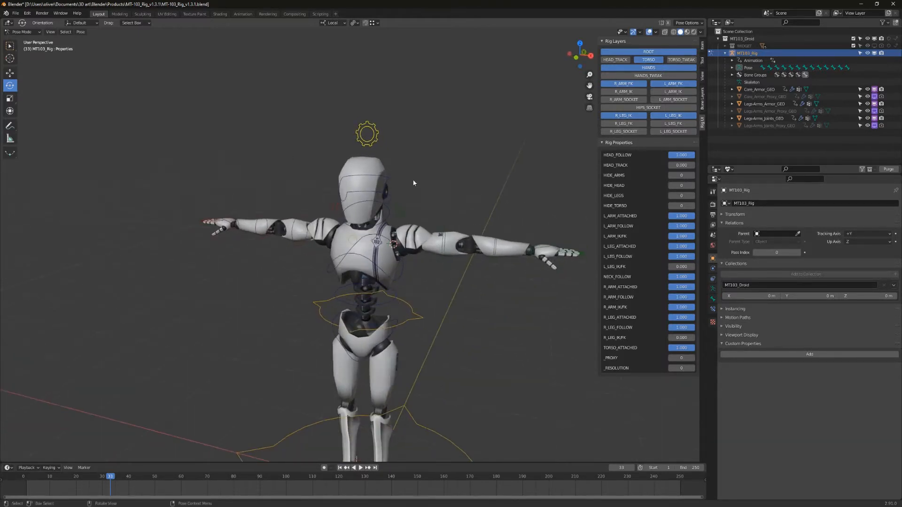
{"action": "left_click", "coordinate": [726, 53]}
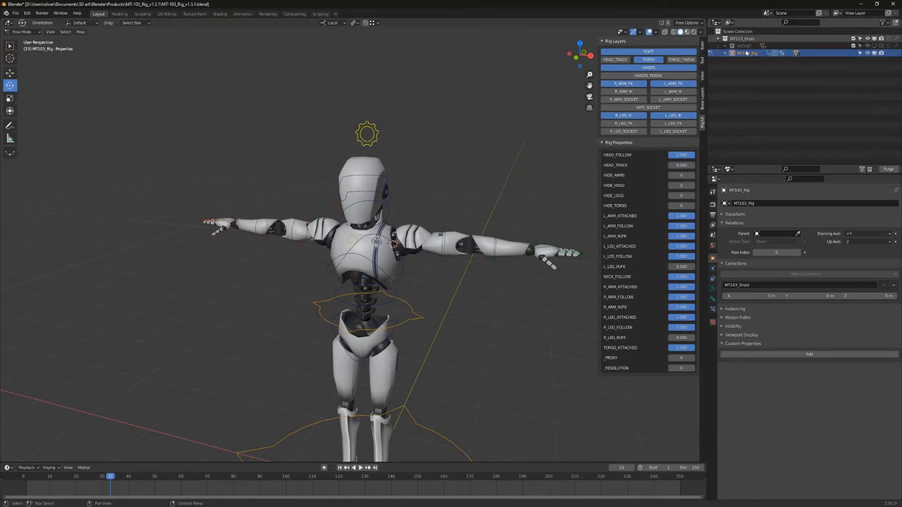
{"action": "left_click", "coordinate": [725, 53]}
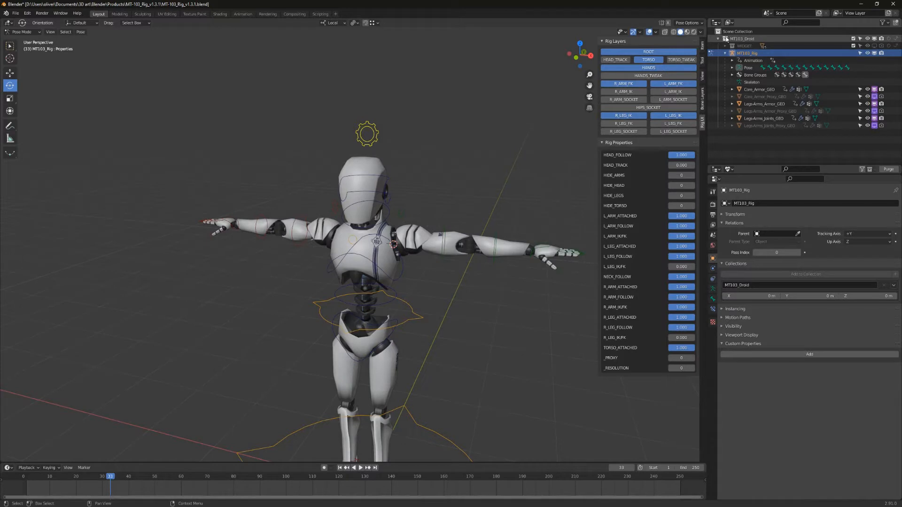
{"action": "left_click", "coordinate": [741, 40]}
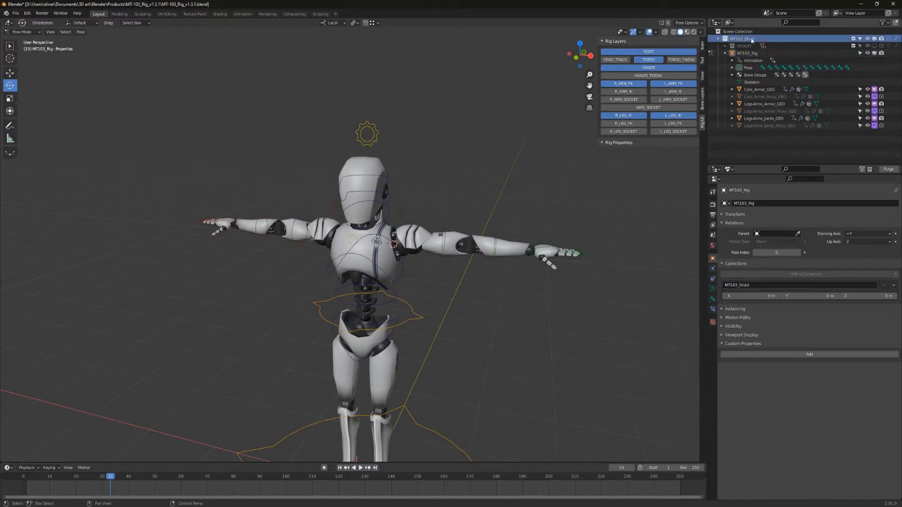
{"action": "left_click", "coordinate": [718, 39]}
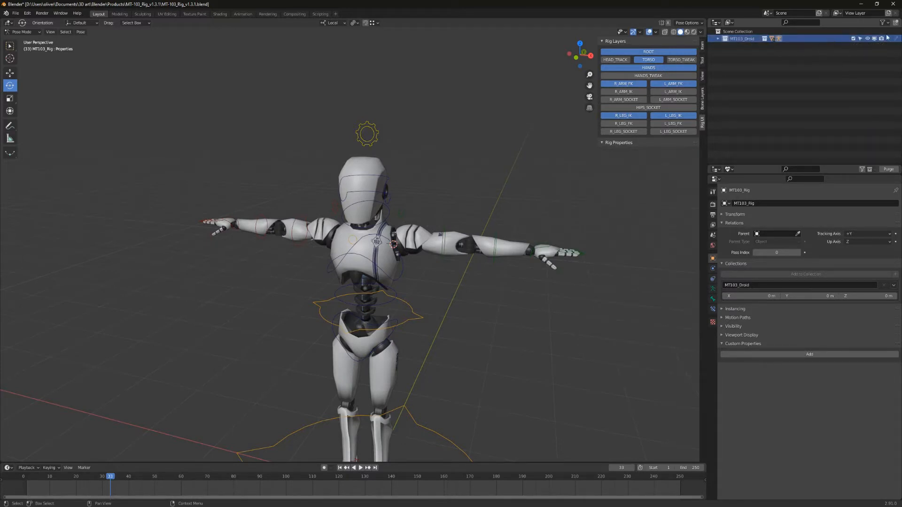
{"action": "left_click", "coordinate": [718, 39]}
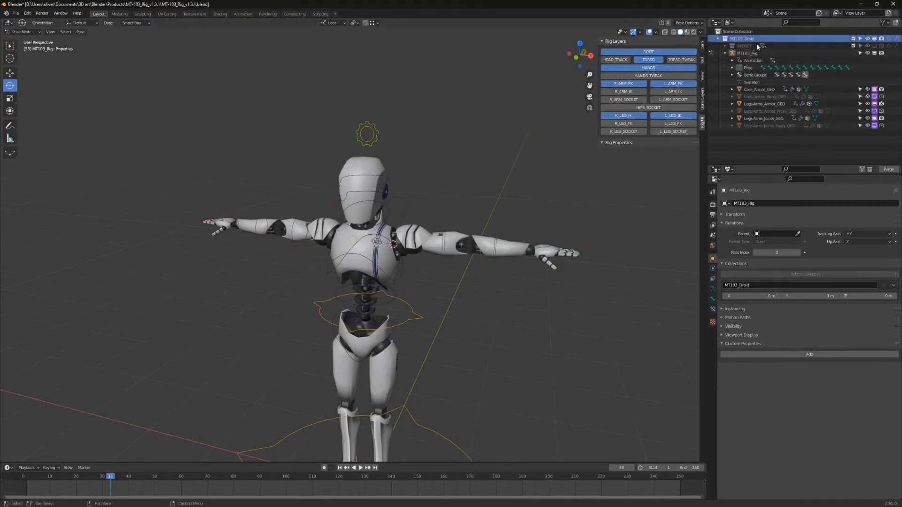
{"action": "left_click", "coordinate": [748, 53]}
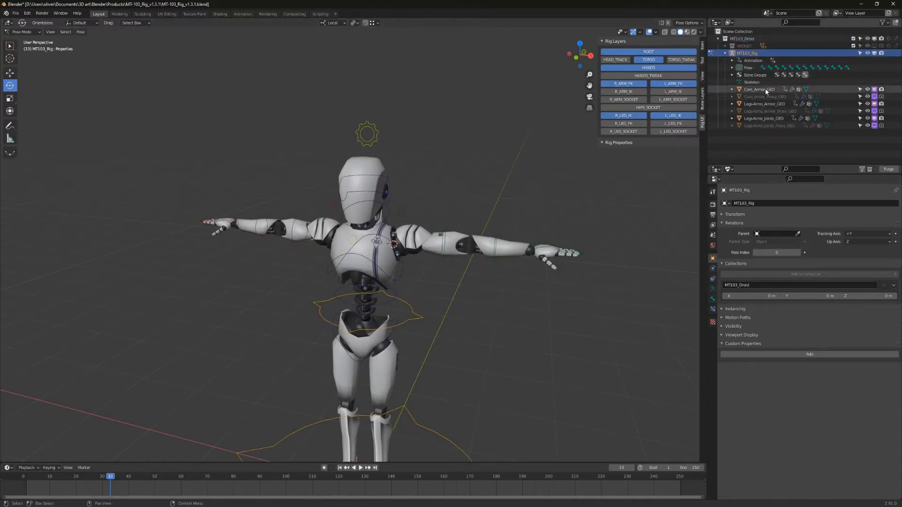
{"action": "left_click", "coordinate": [763, 104]}
{"action": "left_click", "coordinate": [750, 53]}
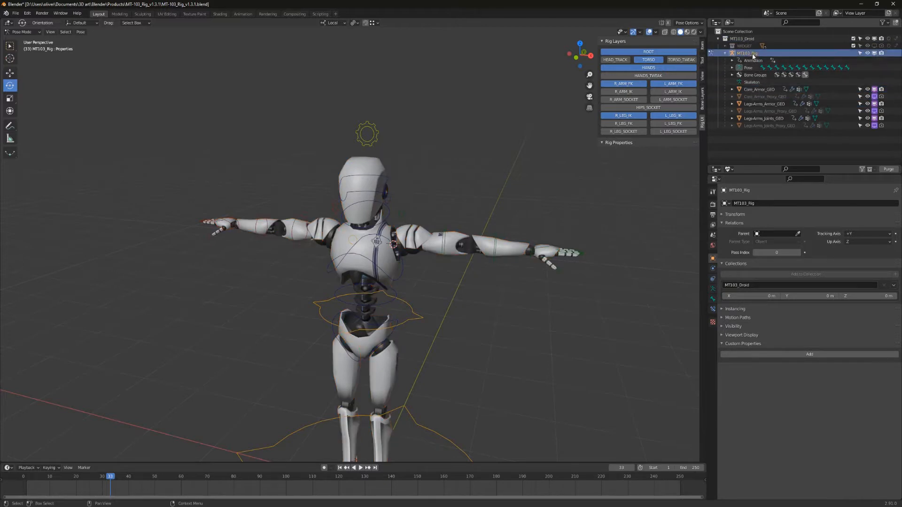
{"action": "left_click", "coordinate": [726, 39]}
{"action": "left_click", "coordinate": [719, 39]}
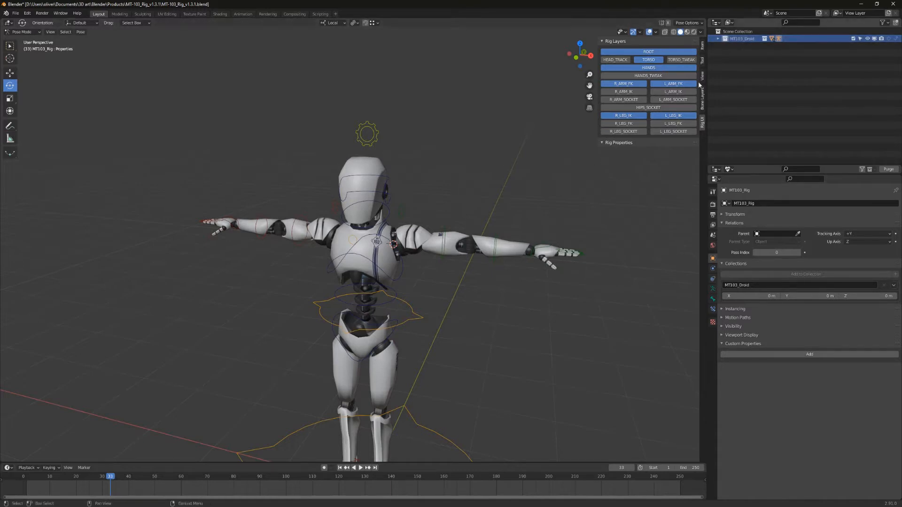
{"action": "left_click", "coordinate": [718, 39]}
{"action": "middle_click_drag", "start_coordinate": [381, 216], "coordinate": [470, 301]}
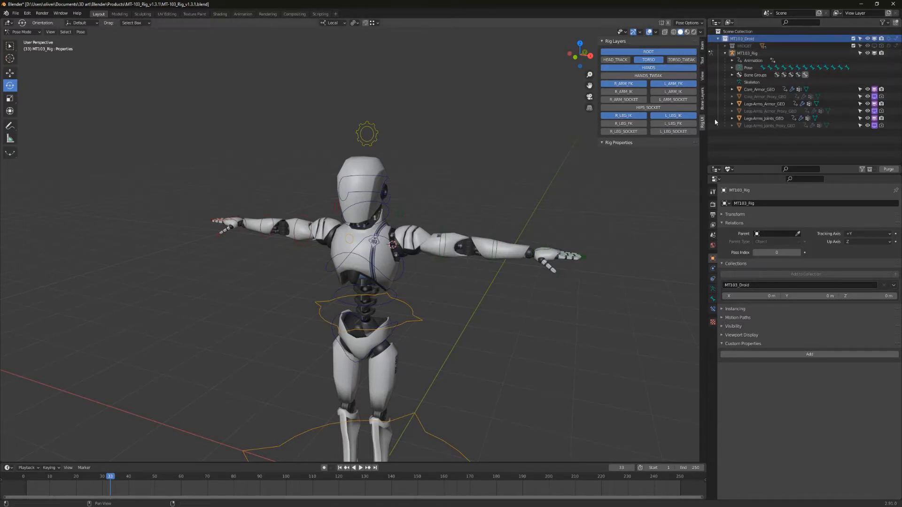
Inspect the head control from several angles, ending with MT103_Rig selected.
{"action": "left_click", "coordinate": [386, 184]}
{"action": "middle_click_drag", "start_coordinate": [386, 183], "coordinate": [402, 183]}
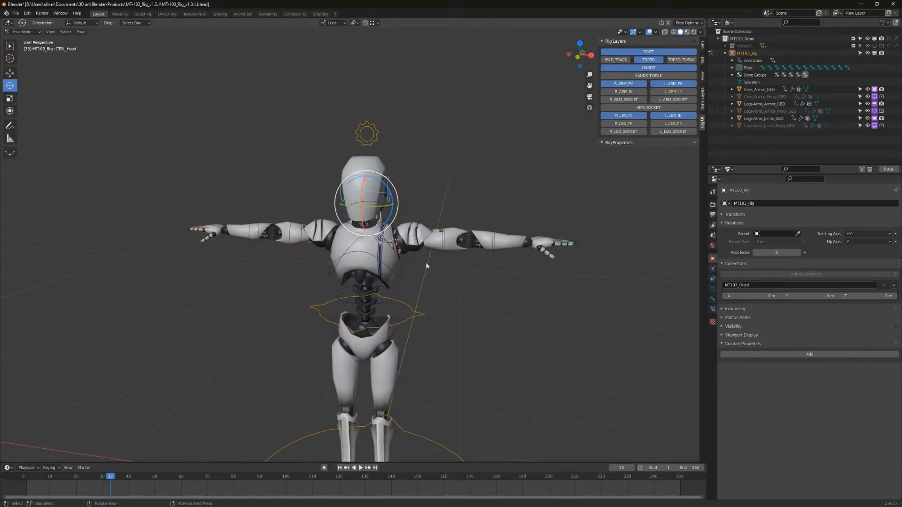
{"action": "middle_click_drag", "start_coordinate": [433, 252], "coordinate": [419, 266]}
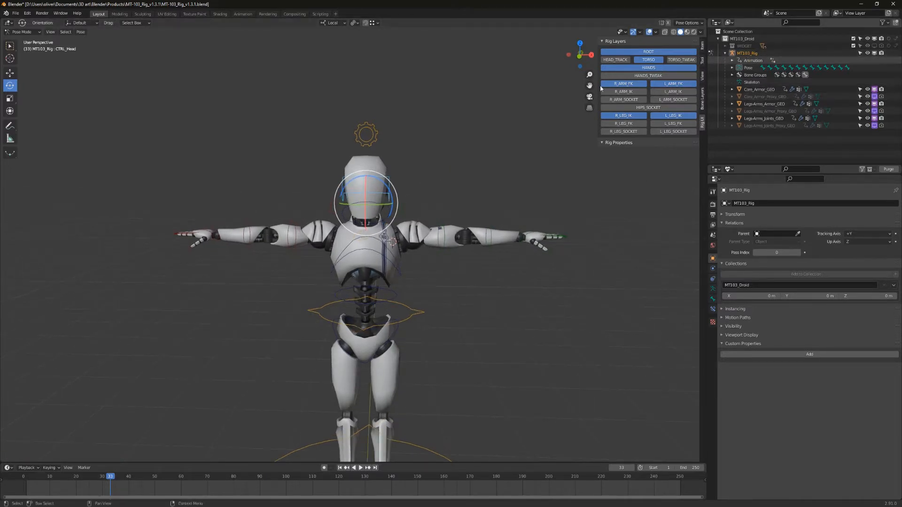
{"action": "middle_click_drag", "start_coordinate": [420, 169], "coordinate": [455, 211]}
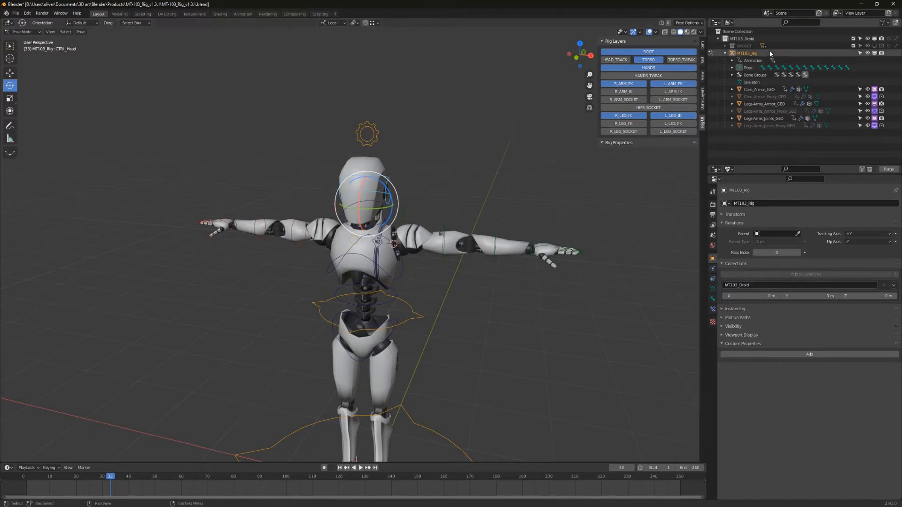
{"action": "left_click", "coordinate": [742, 54]}
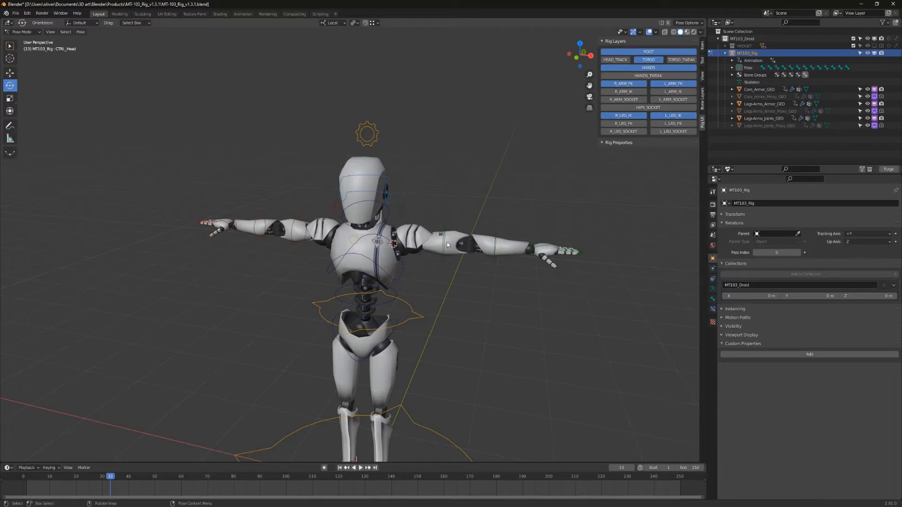
{"action": "middle_click_drag", "start_coordinate": [159, 112], "coordinate": [163, 109]}
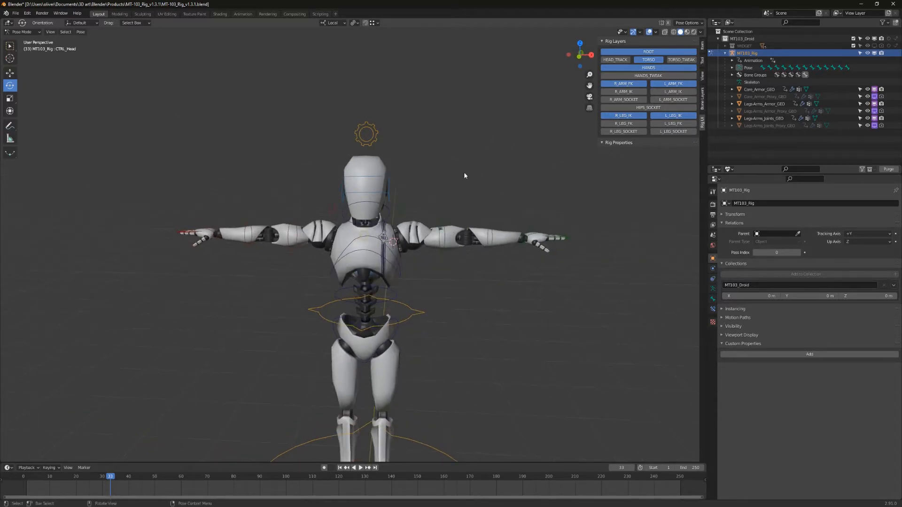
Start a new General file without saving the rig file and delete all of its default objects.
{"action": "left_click", "coordinate": [16, 13]}
{"action": "mouse_move", "coordinate": [41, 22]}
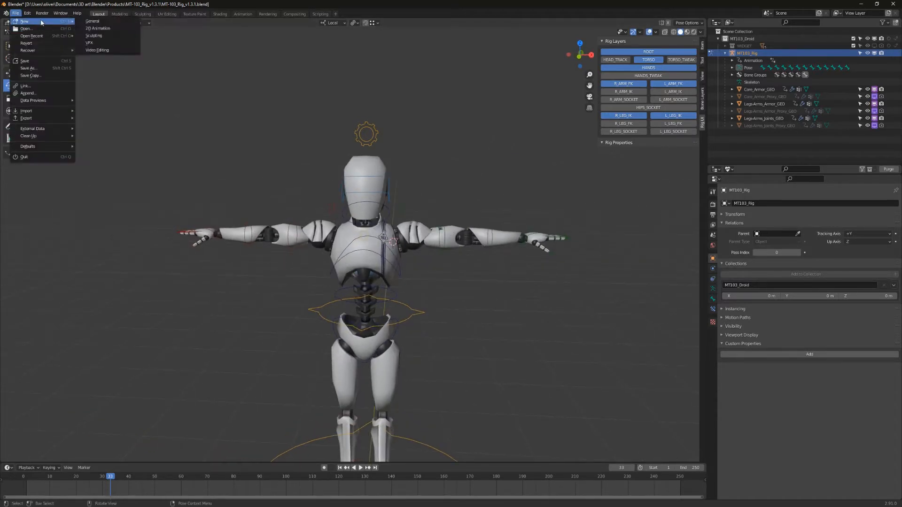
{"action": "left_click", "coordinate": [111, 21]}
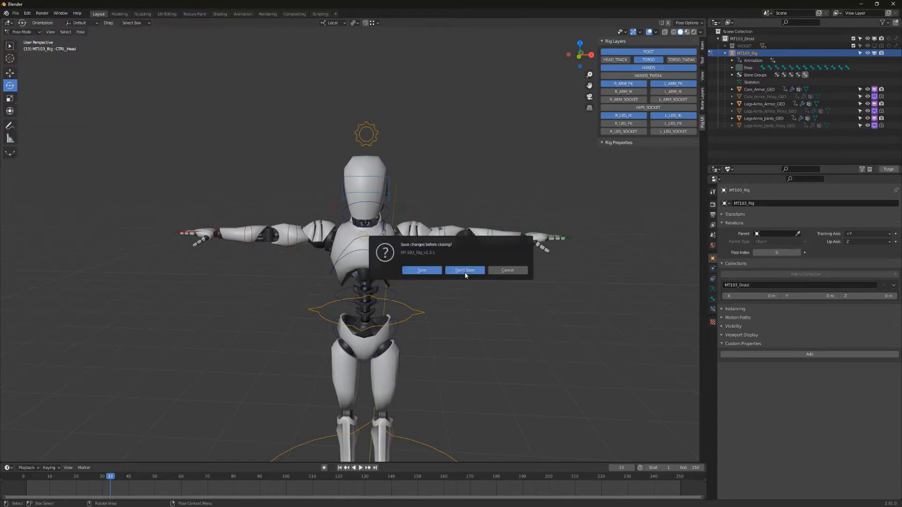
{"action": "left_click", "coordinate": [464, 270]}
{"action": "key", "text": "a"}
{"action": "key", "text": "Delete"}
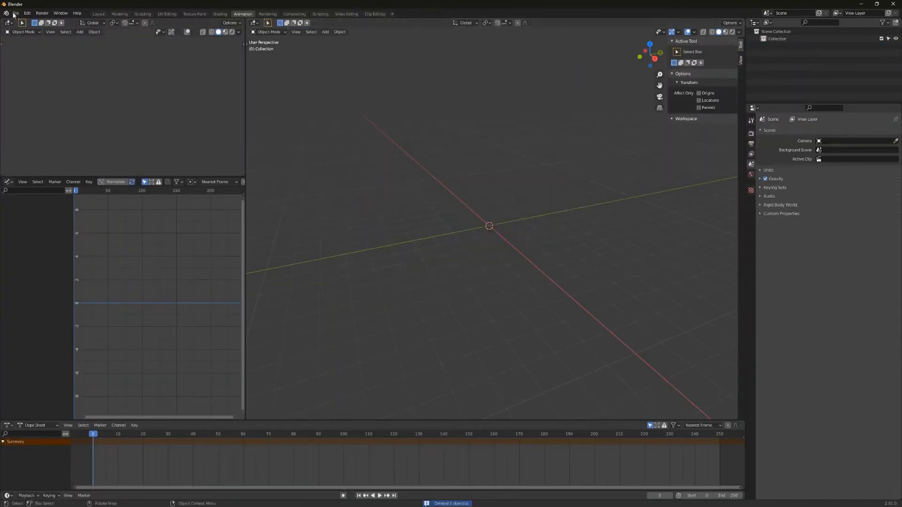
Begin linking external data and browse up to the folder containing MT-103_Rig_v1.3.1.blend.
{"action": "left_click", "coordinate": [16, 14]}
{"action": "left_click", "coordinate": [56, 89]}
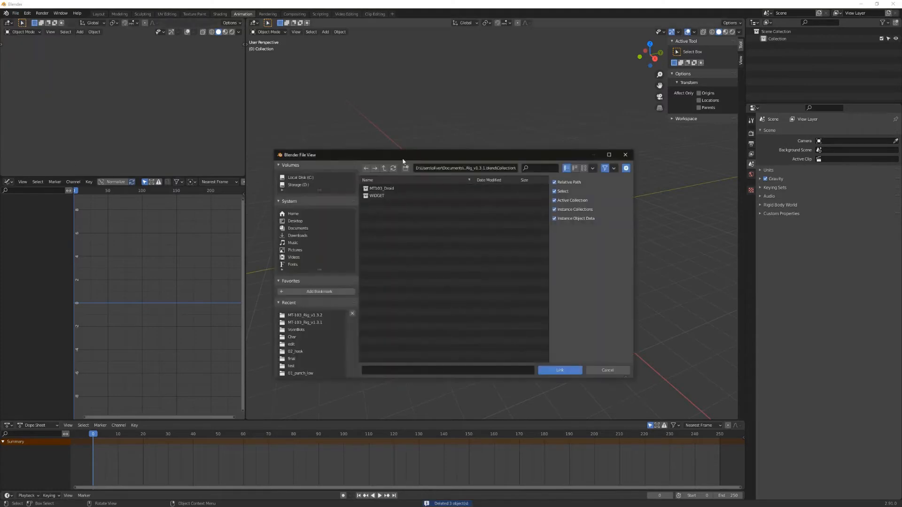
{"action": "left_click", "coordinate": [385, 170]}
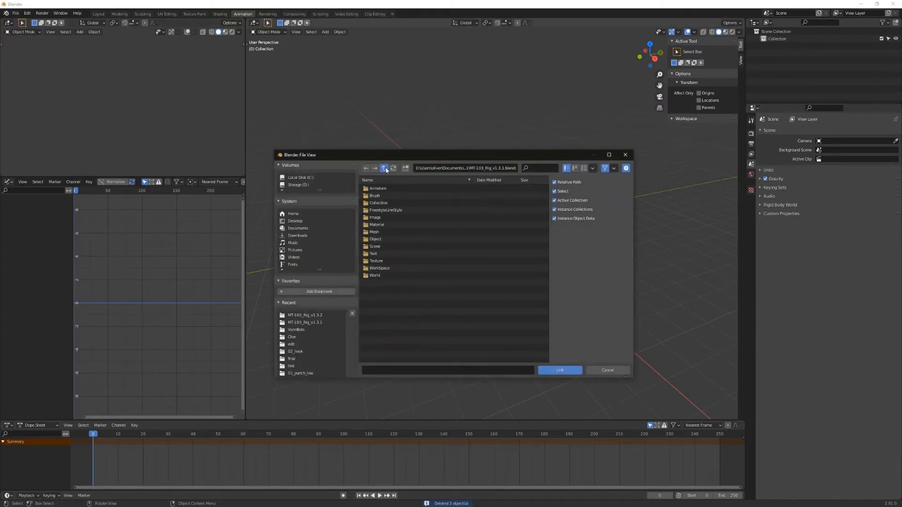
{"action": "left_click", "coordinate": [384, 168]}
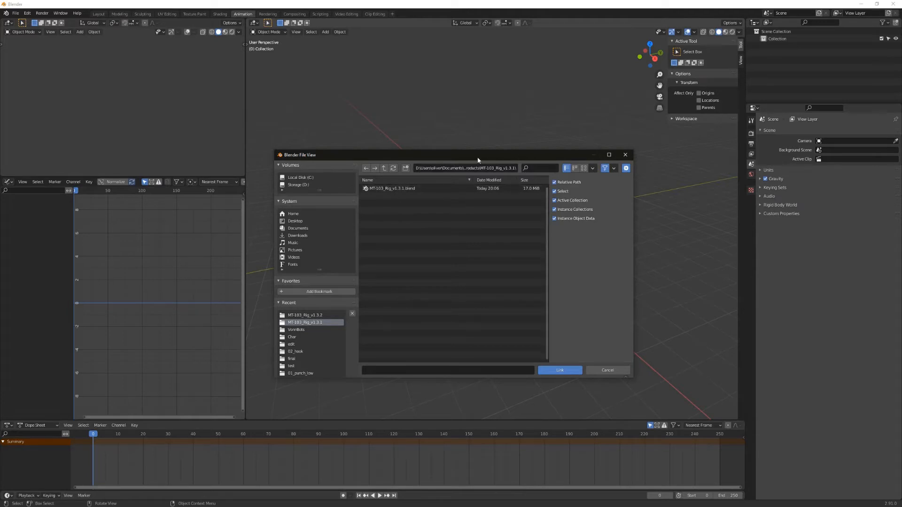
{"action": "left_click_drag", "start_coordinate": [476, 155], "coordinate": [432, 121]}
{"action": "left_click", "coordinate": [18, 13]}
Link the MT103_Droid collection from MT-103_Rig_v1.3.1.blend into the scene.
{"action": "double_click", "coordinate": [381, 156]}
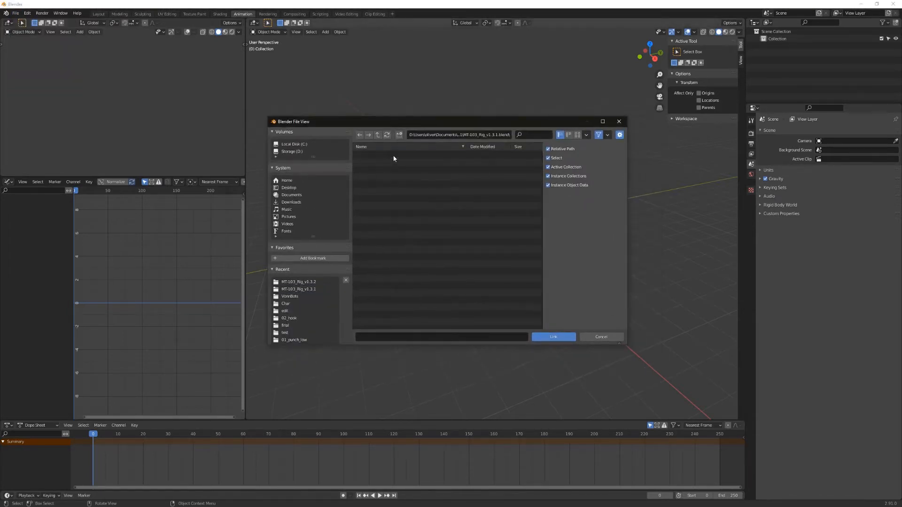
{"action": "double_click", "coordinate": [383, 172]}
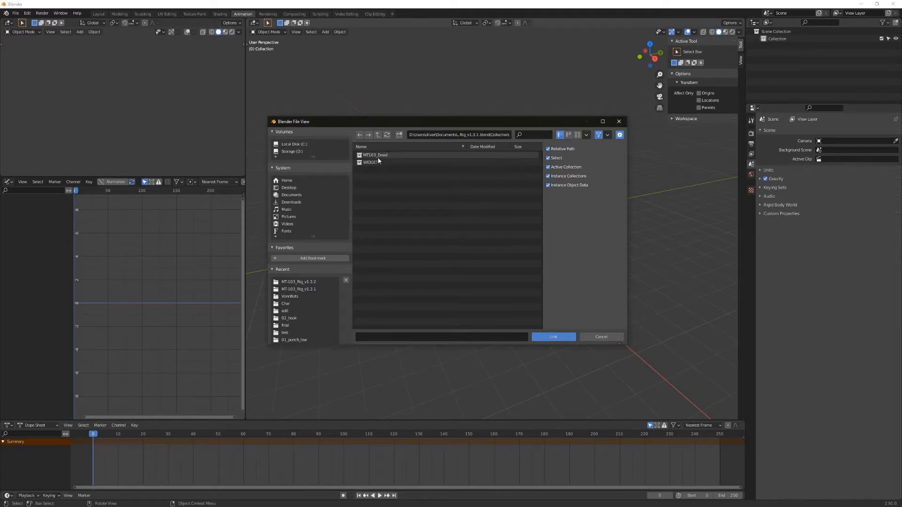
{"action": "left_click", "coordinate": [393, 155]}
{"action": "left_click_drag", "start_coordinate": [426, 125], "coordinate": [439, 137]}
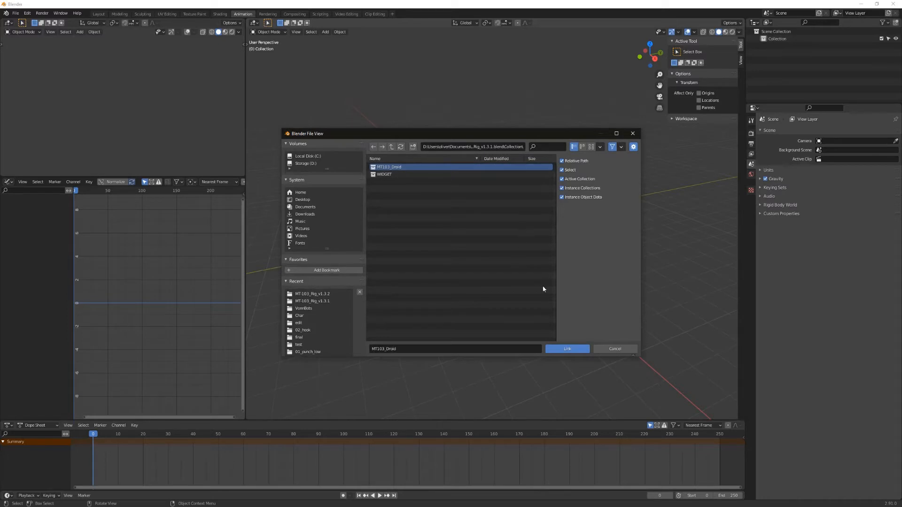
{"action": "left_click", "coordinate": [568, 349]}
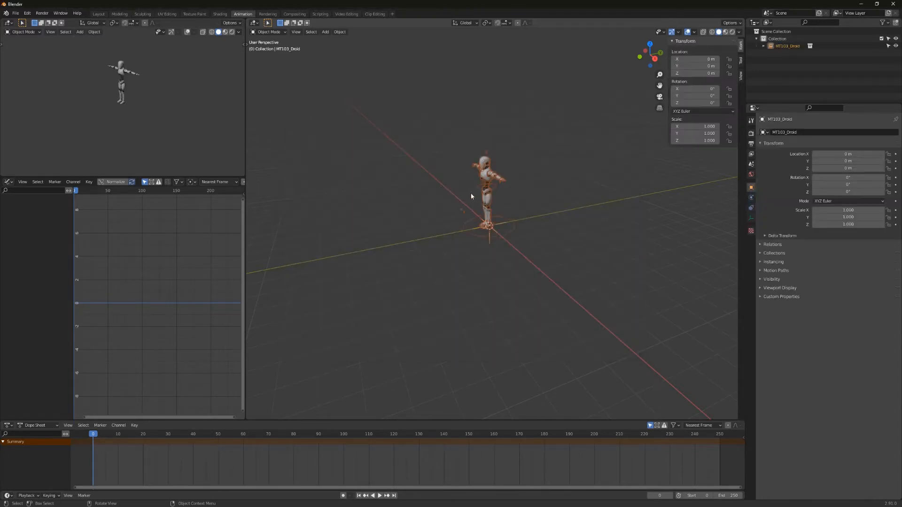
Make a proxy of the MT103_Rig armature from the linked MT103_Droid instance.
{"action": "key", "text": "KP_Decimal"}
{"action": "middle_click_drag", "start_coordinate": [473, 197], "coordinate": [516, 161]}
{"action": "scroll", "coordinate": [510, 196], "scroll_direction": "up", "scroll_amount": 2}
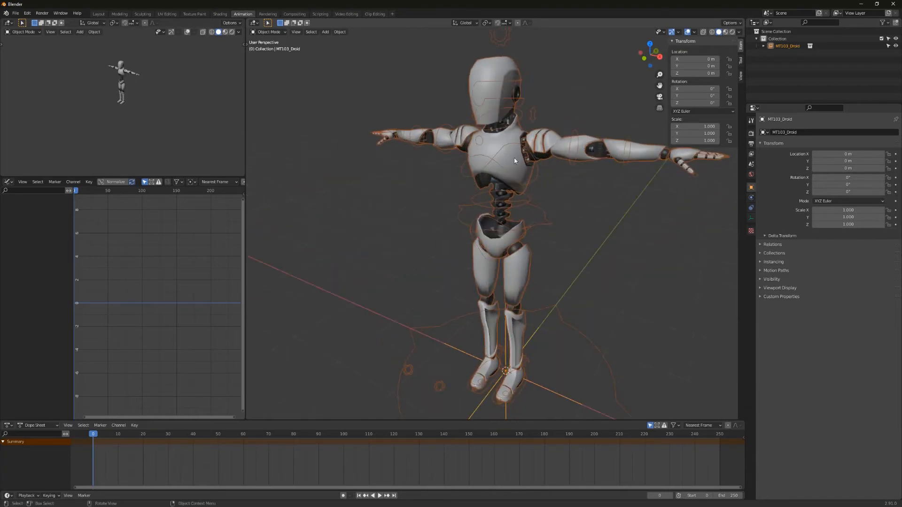
{"action": "left_click", "coordinate": [443, 147]}
{"action": "middle_click_drag", "start_coordinate": [390, 217], "coordinate": [494, 208]}
{"action": "scroll", "coordinate": [489, 168], "scroll_direction": "down", "scroll_amount": 2}
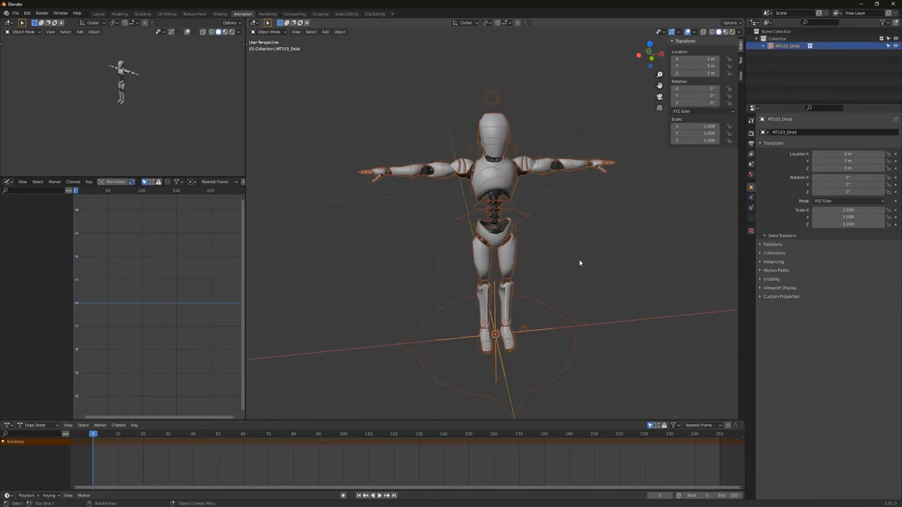
{"action": "middle_click_drag", "start_coordinate": [579, 263], "coordinate": [360, 88]}
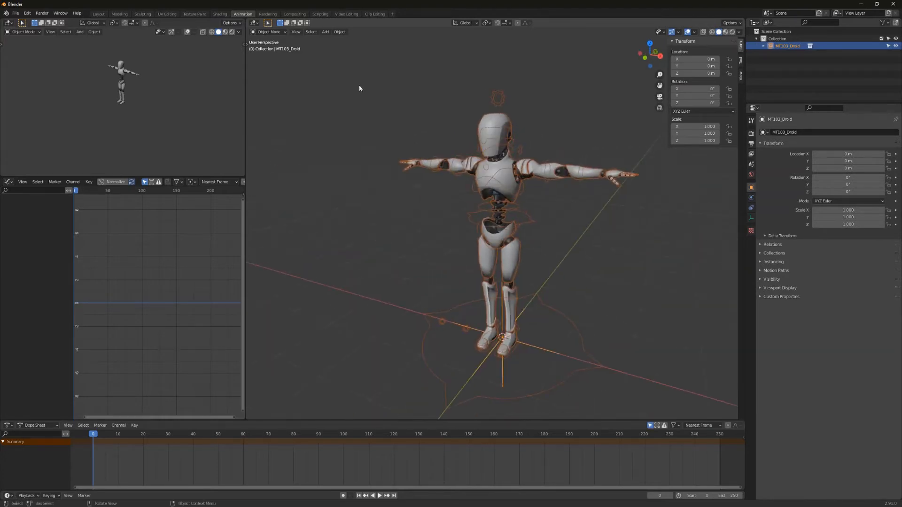
{"action": "left_click", "coordinate": [344, 32]}
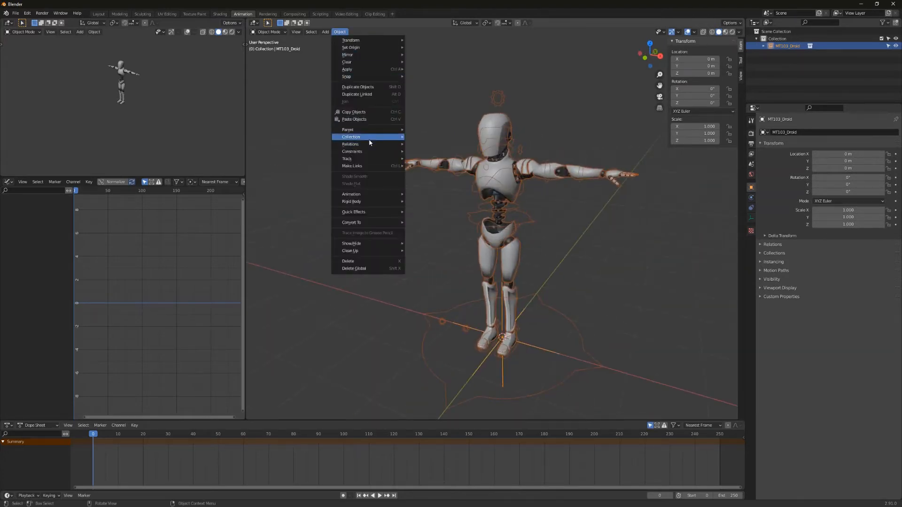
{"action": "mouse_move", "coordinate": [370, 146]}
{"action": "left_click", "coordinate": [446, 144]}
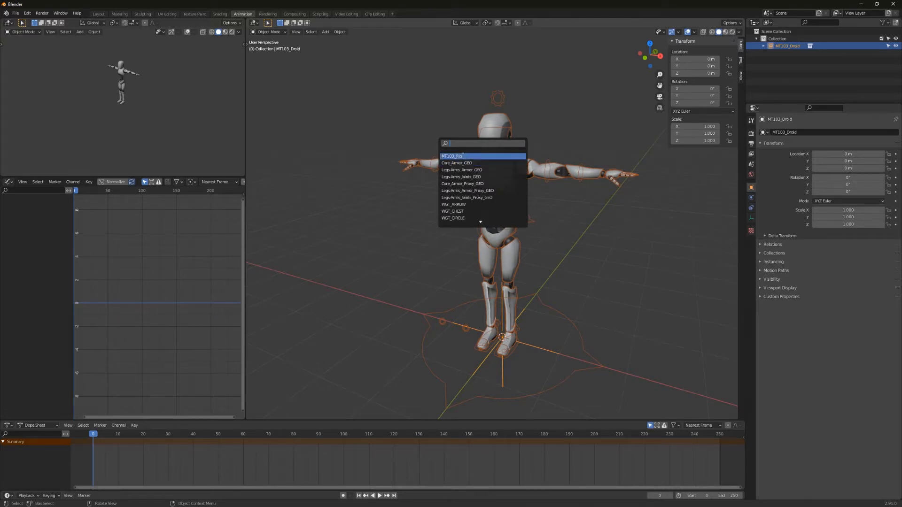
{"action": "left_click", "coordinate": [462, 156]}
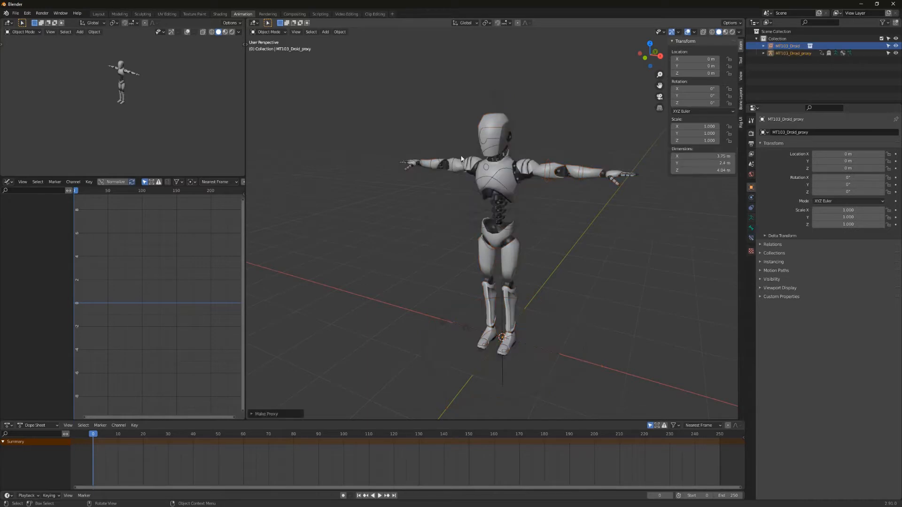
Hide the linked MT103_Droid instance to isolate the proxy rig's controls.
{"action": "middle_click_drag", "start_coordinate": [493, 168], "coordinate": [541, 155]}
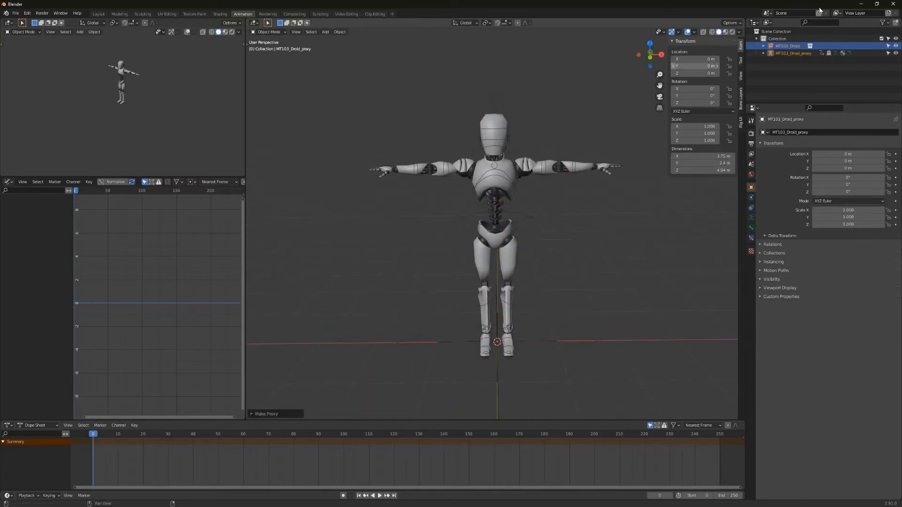
{"action": "left_click", "coordinate": [896, 46]}
{"action": "left_click", "coordinate": [566, 141]}
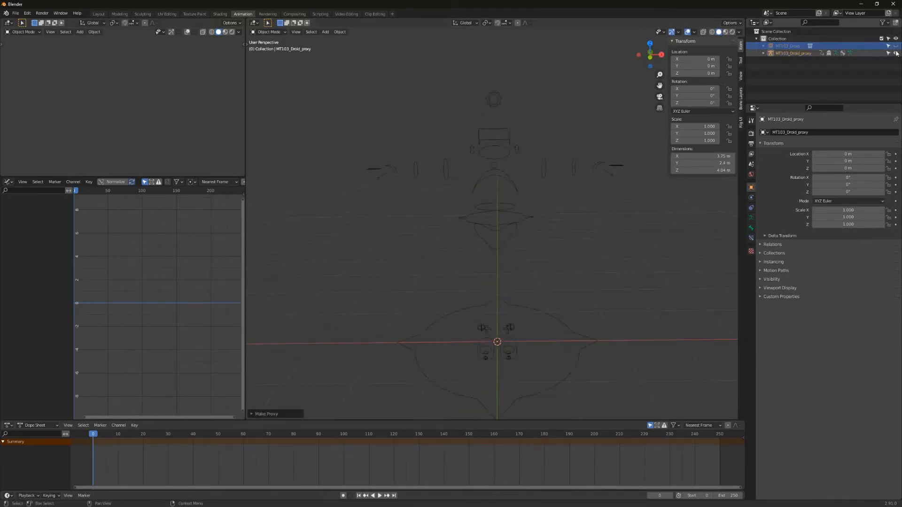
Put the proxy rig in Pose Mode with the Rotate tool active and show the linked MT103_Droid instance again.
{"action": "middle_click_drag", "start_coordinate": [523, 176], "coordinate": [545, 176]}
{"action": "left_click", "coordinate": [543, 167]}
{"action": "key", "text": "ctrl+Tab"}
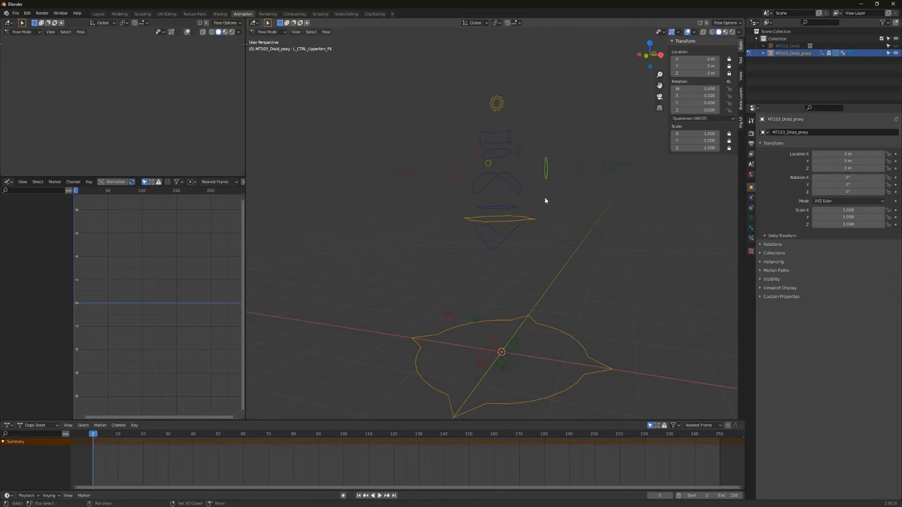
{"action": "key", "text": "shift+space"}
{"action": "left_click", "coordinate": [528, 235]}
{"action": "middle_click_drag", "start_coordinate": [534, 235], "coordinate": [784, 106]}
{"action": "left_click", "coordinate": [895, 45]}
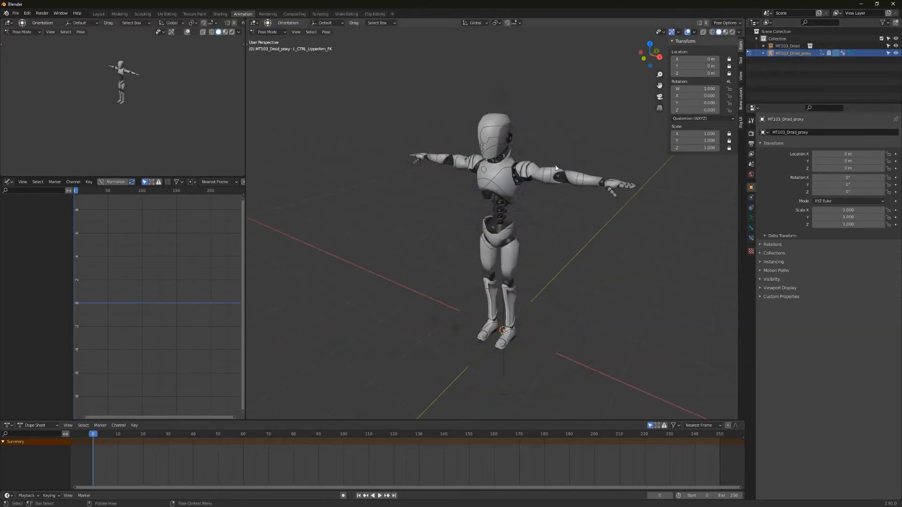
Try rotating the proxy rig's left upper arm FK control in Pose Mode.
{"action": "left_click", "coordinate": [557, 170]}
{"action": "key", "text": "r"}
{"action": "right_click", "coordinate": [528, 280]}
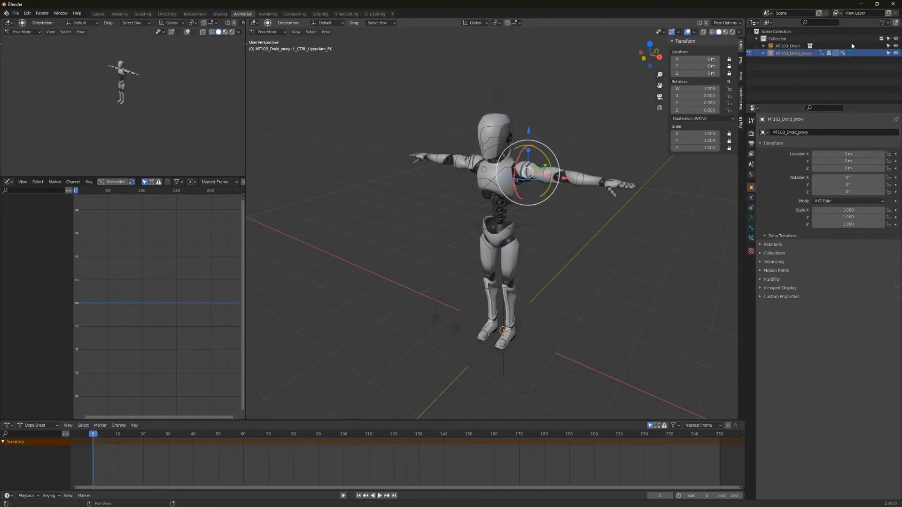
{"action": "scroll", "coordinate": [486, 174], "scroll_direction": "up", "scroll_amount": 5}
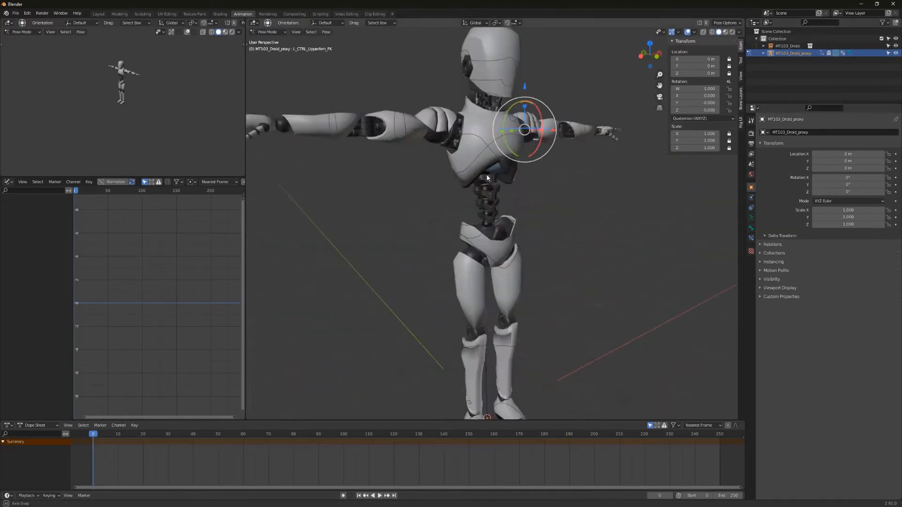
{"action": "middle_click_drag", "start_coordinate": [476, 201], "coordinate": [658, 149]}
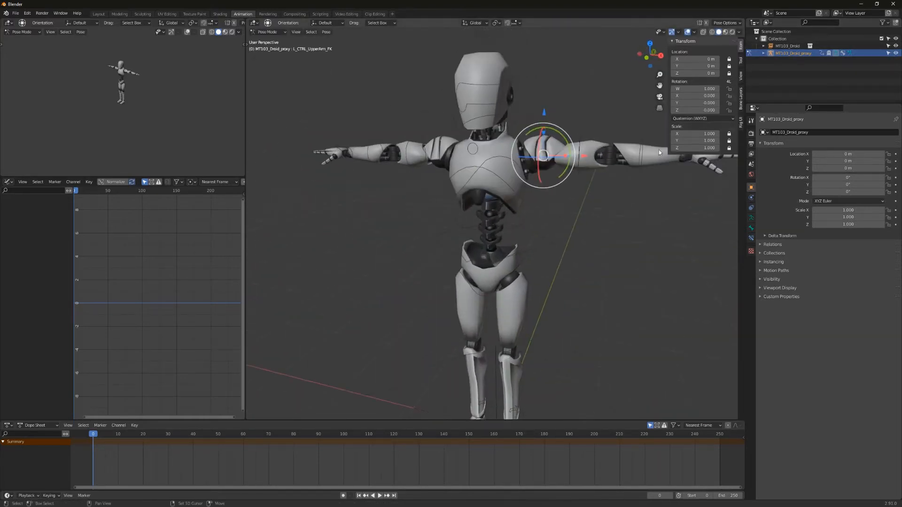
Temporarily hide MT103_Droid_proxy to test selecting the linked MT103_Droid instance in the viewport.
{"action": "left_click", "coordinate": [896, 54]}
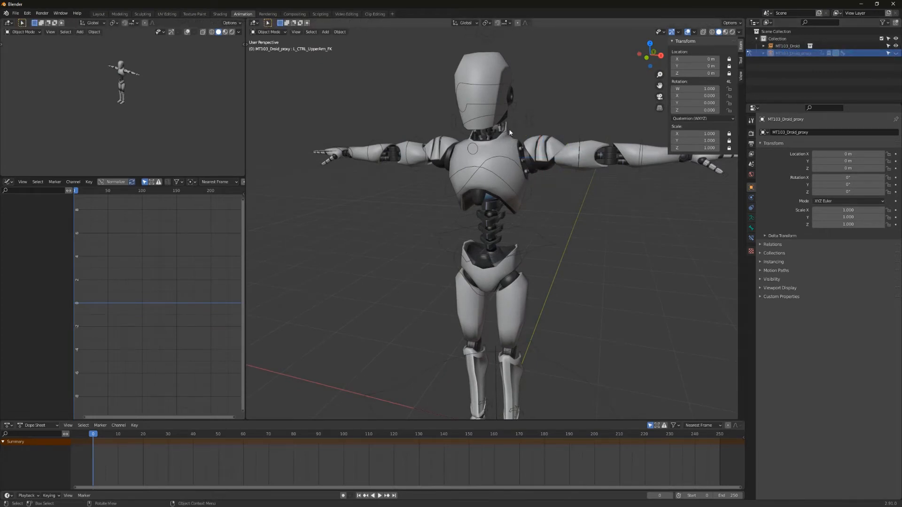
{"action": "left_click", "coordinate": [400, 157]}
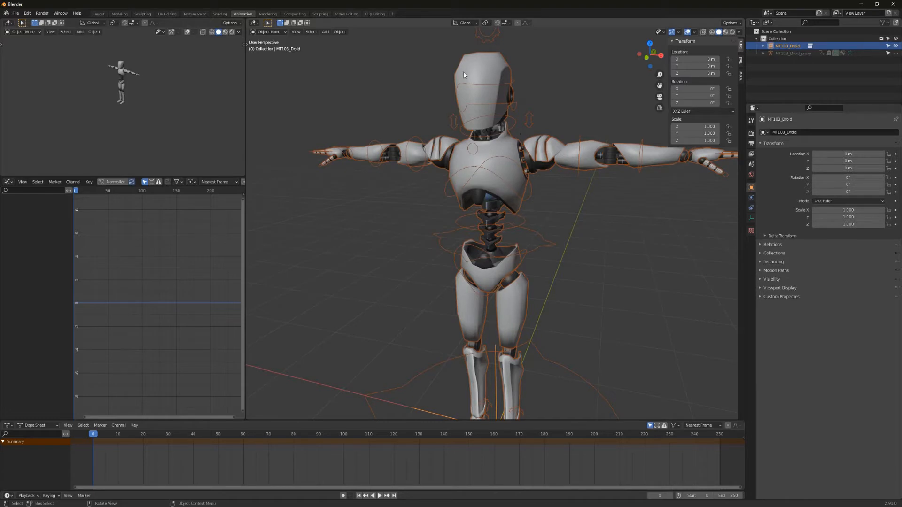
{"action": "left_click", "coordinate": [896, 53]}
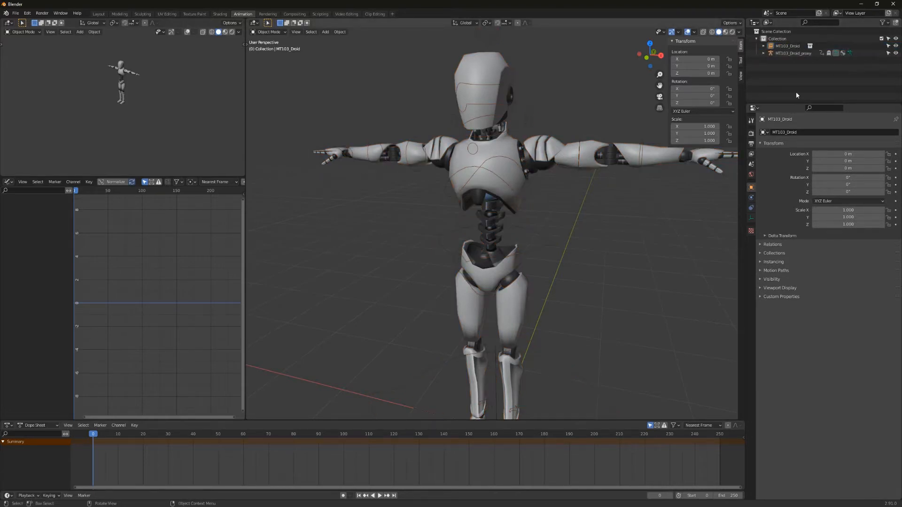
Make the MT103_Droid_proxy armature draw in front of the droid's geometry by enabling In Front in its viewport display settings.
{"action": "left_click", "coordinate": [798, 53]}
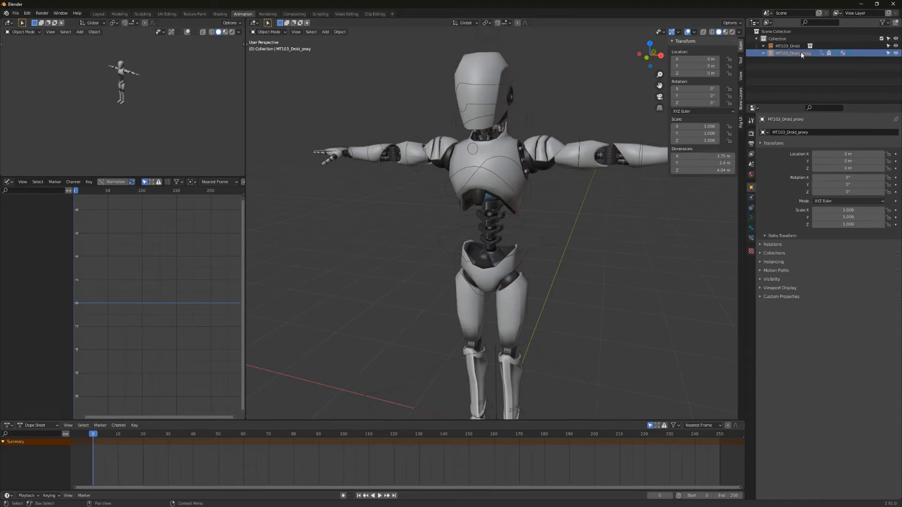
{"action": "left_click", "coordinate": [750, 217]}
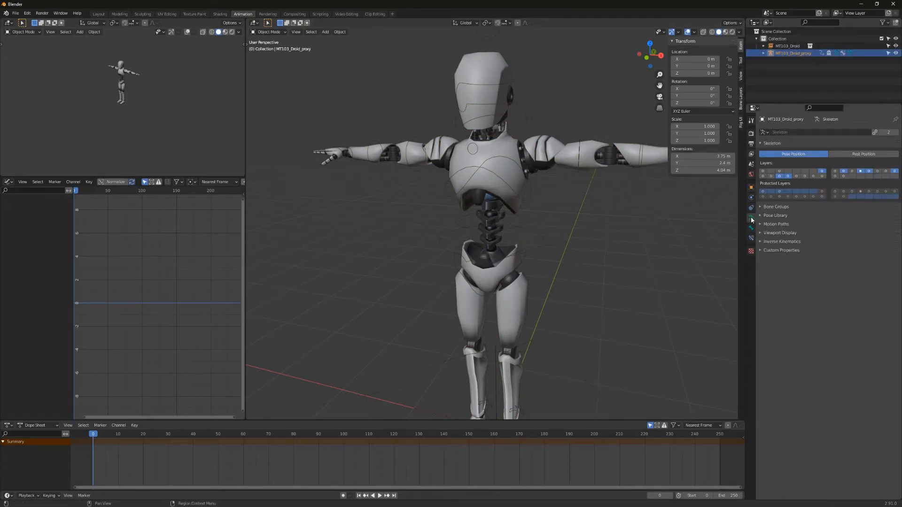
{"action": "left_click", "coordinate": [760, 232]}
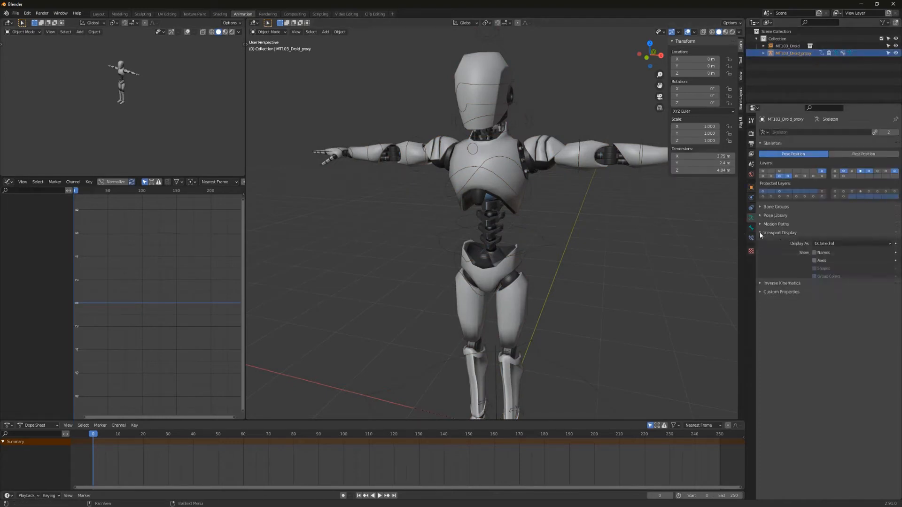
{"action": "left_click", "coordinate": [815, 285]}
{"action": "left_click", "coordinate": [548, 227]}
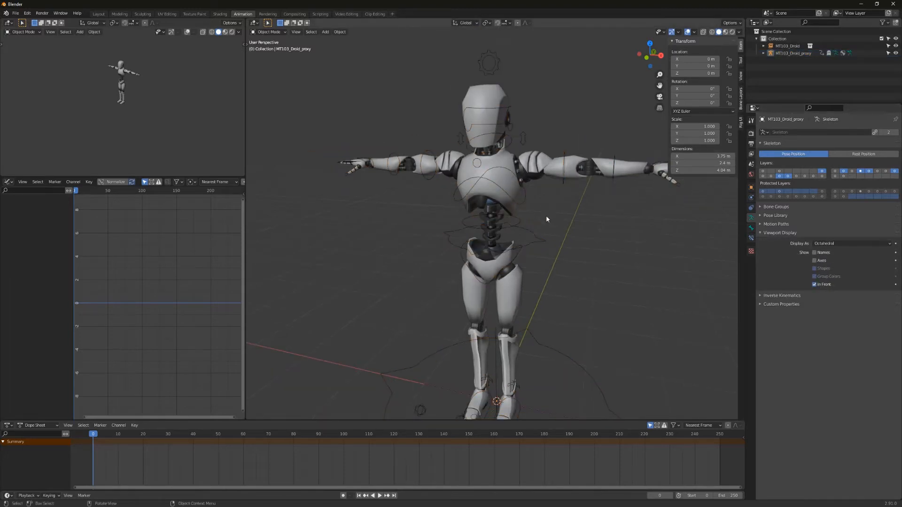
{"action": "middle_click_drag", "start_coordinate": [546, 217], "coordinate": [581, 230]}
Select the MT103_Droid_proxy armature and put it back in Pose Mode.
{"action": "left_click", "coordinate": [788, 54]}
{"action": "key", "text": "ctrl+Tab"}
{"action": "left_click", "coordinate": [591, 232]}
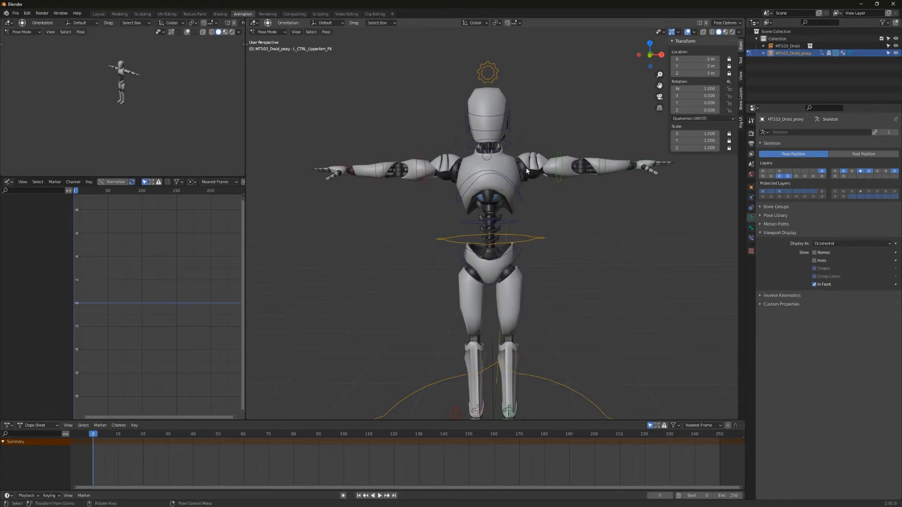
Select the left upper arm control on the proxy rig and try a test rotation.
{"action": "scroll", "coordinate": [582, 227], "scroll_direction": "up", "scroll_amount": 5}
{"action": "left_click", "coordinate": [588, 202]}
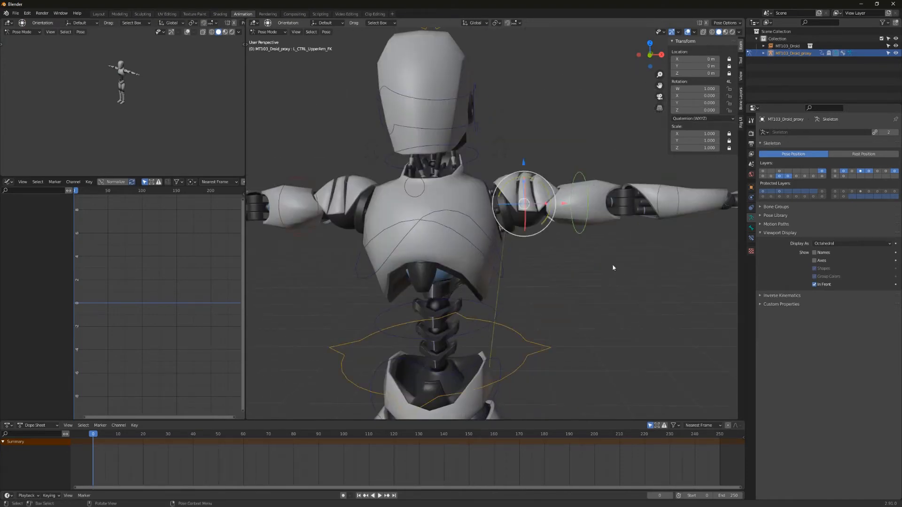
{"action": "key", "text": "r"}
{"action": "right_click", "coordinate": [582, 290]}
Test selecting individual proxy controls around the chest, ending with the left shoulder control.
{"action": "left_click", "coordinate": [413, 196]}
{"action": "left_click", "coordinate": [370, 153]}
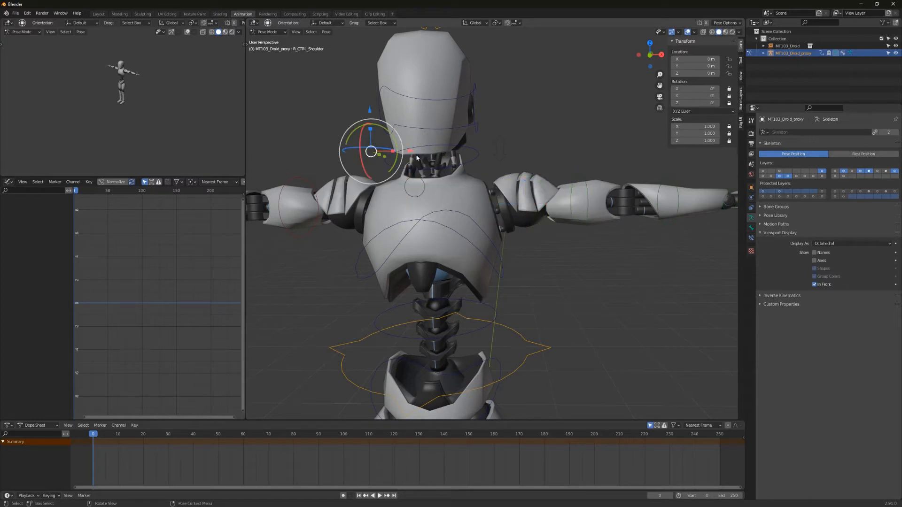
{"action": "left_click", "coordinate": [499, 154]}
{"action": "middle_click_drag", "start_coordinate": [543, 144], "coordinate": [492, 185]}
{"action": "scroll", "coordinate": [492, 185], "scroll_direction": "down", "scroll_amount": 5}
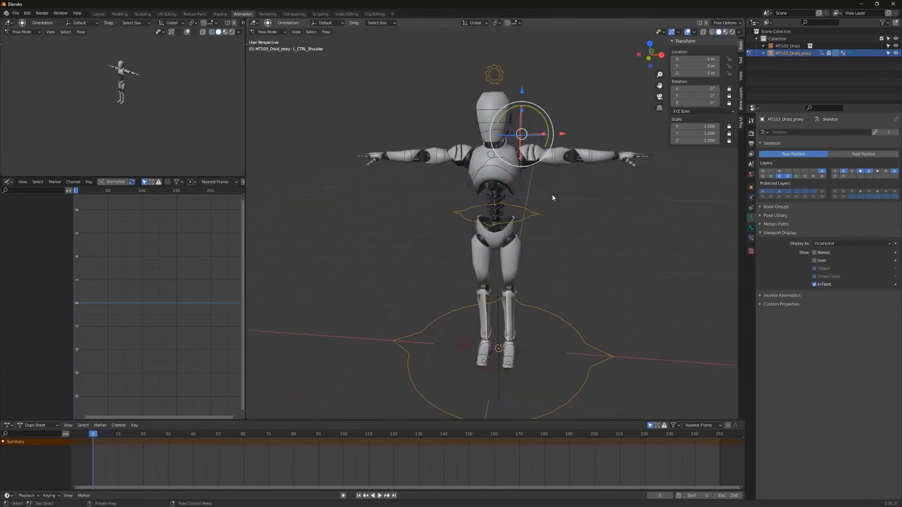
Hide MT103_Droid_proxy and show it again to compare the droid with and without its controls.
{"action": "left_click", "coordinate": [896, 53]}
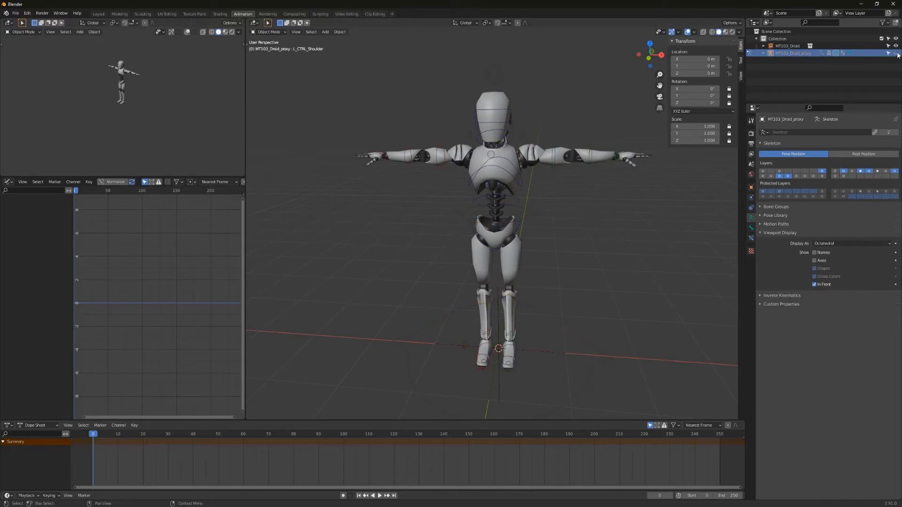
{"action": "left_click", "coordinate": [896, 53]}
{"action": "middle_click_drag", "start_coordinate": [514, 166], "coordinate": [488, 171]}
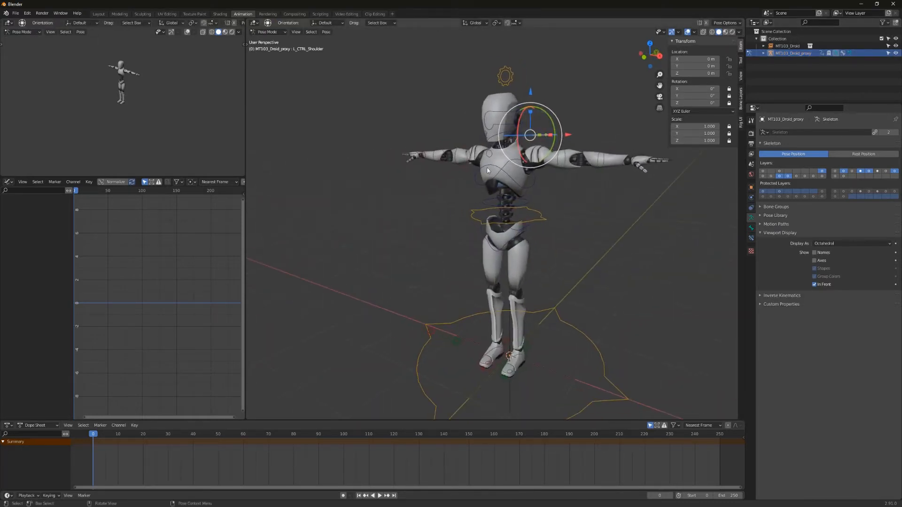
{"action": "middle_click_drag", "start_coordinate": [517, 241], "coordinate": [516, 208], "text": "shift"}
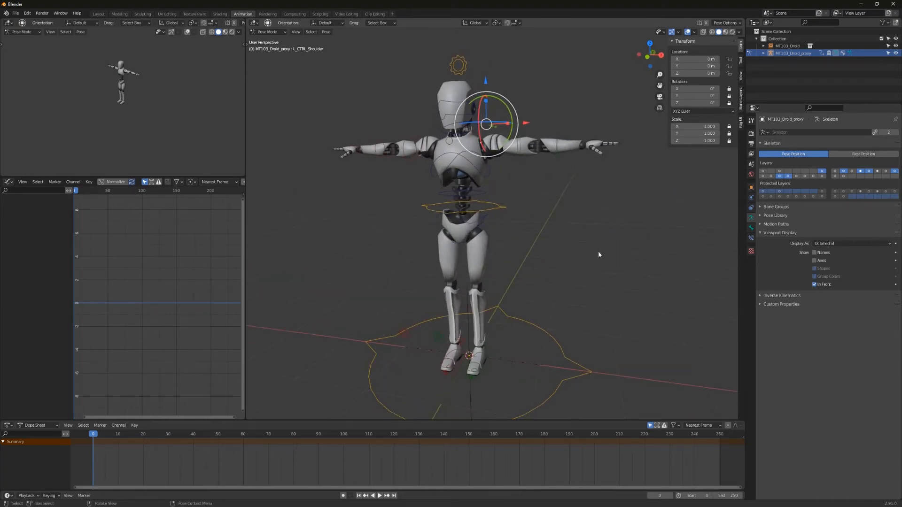
Open the recent file MT-103_Rig_v1.3.1.blend without saving the current scene.
{"action": "left_click", "coordinate": [15, 14]}
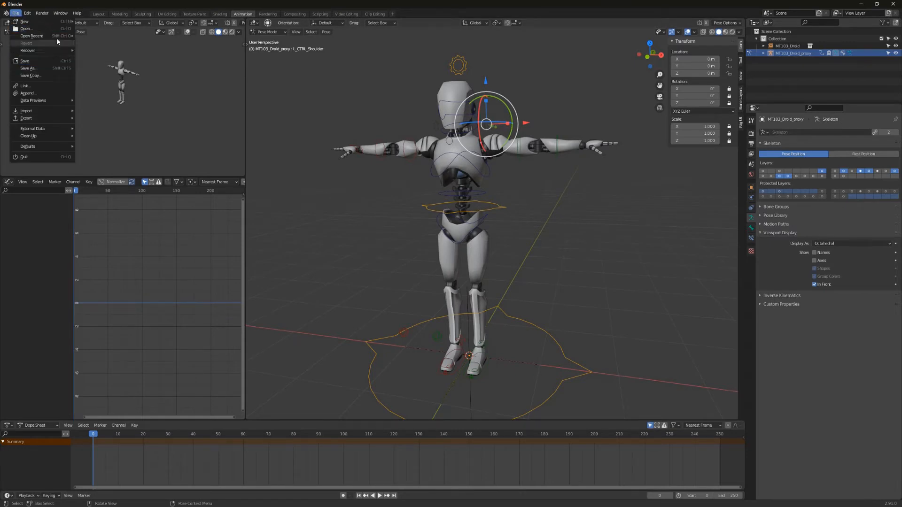
{"action": "mouse_move", "coordinate": [51, 36]}
{"action": "left_click", "coordinate": [128, 37]}
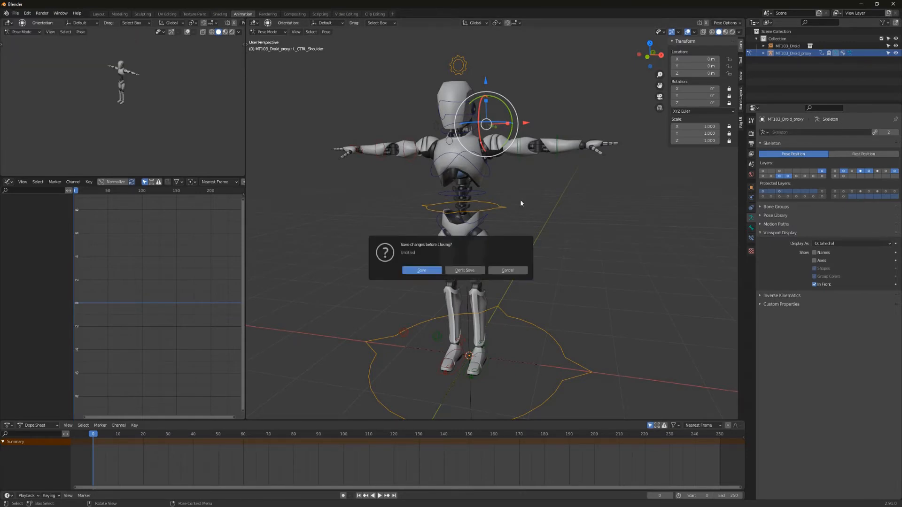
{"action": "left_click", "coordinate": [477, 275]}
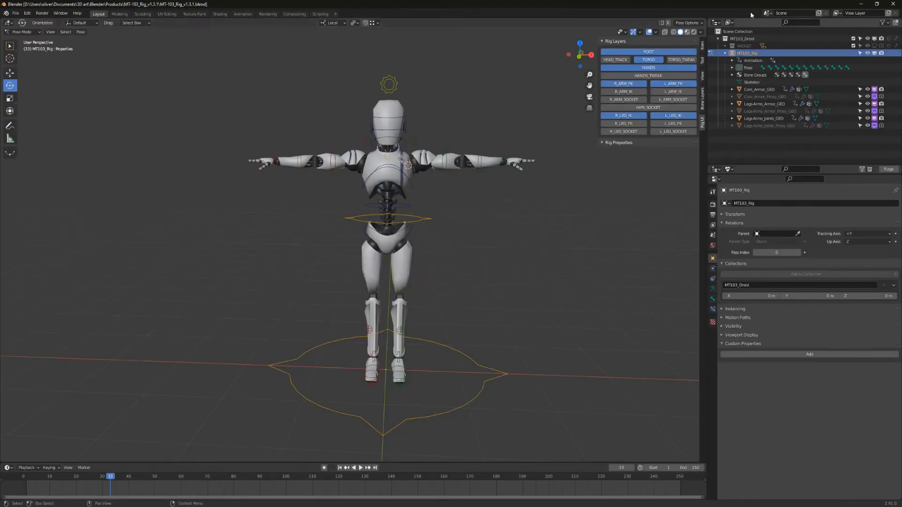
Examine the original droid rig from several angles and check the contents of the MT103_Droid collection.
{"action": "left_click", "coordinate": [718, 39]}
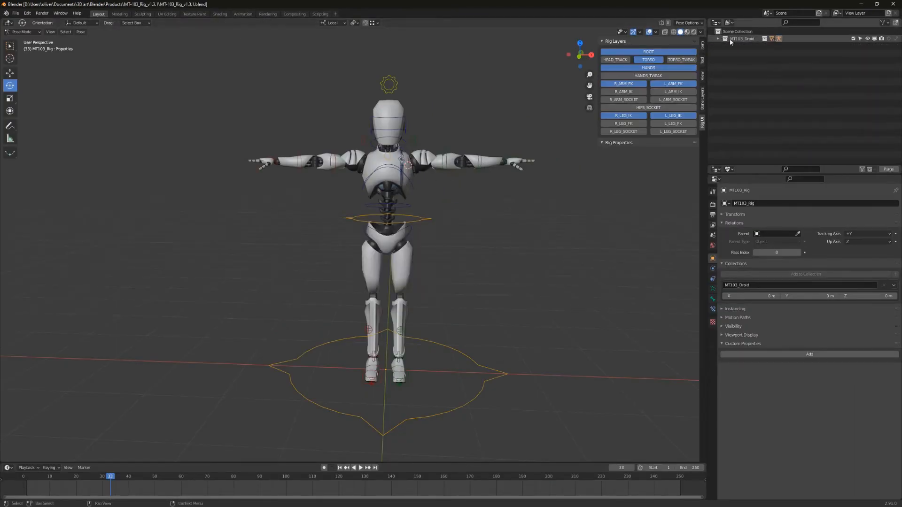
{"action": "scroll", "coordinate": [460, 152], "scroll_direction": "up", "scroll_amount": 4}
{"action": "scroll", "coordinate": [418, 240], "scroll_direction": "down", "scroll_amount": 3}
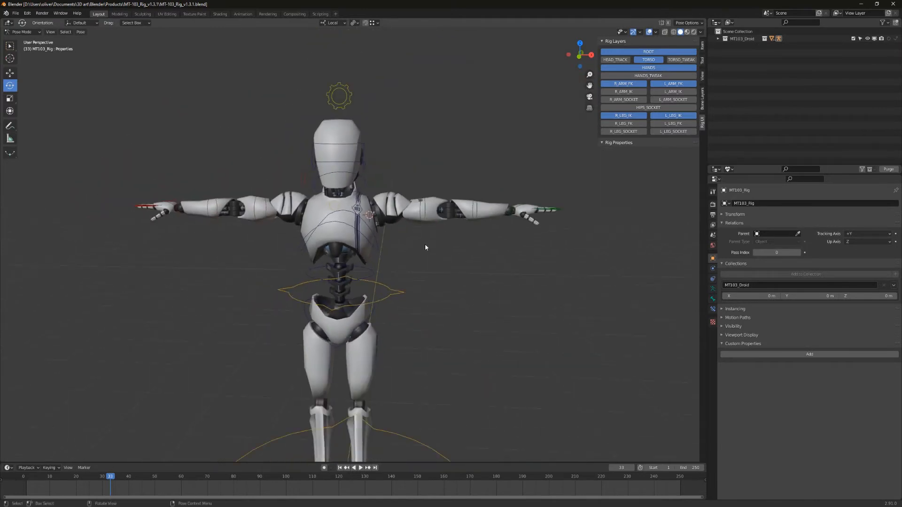
{"action": "middle_click_drag", "start_coordinate": [425, 244], "coordinate": [358, 289]}
{"action": "left_click", "coordinate": [385, 239]}
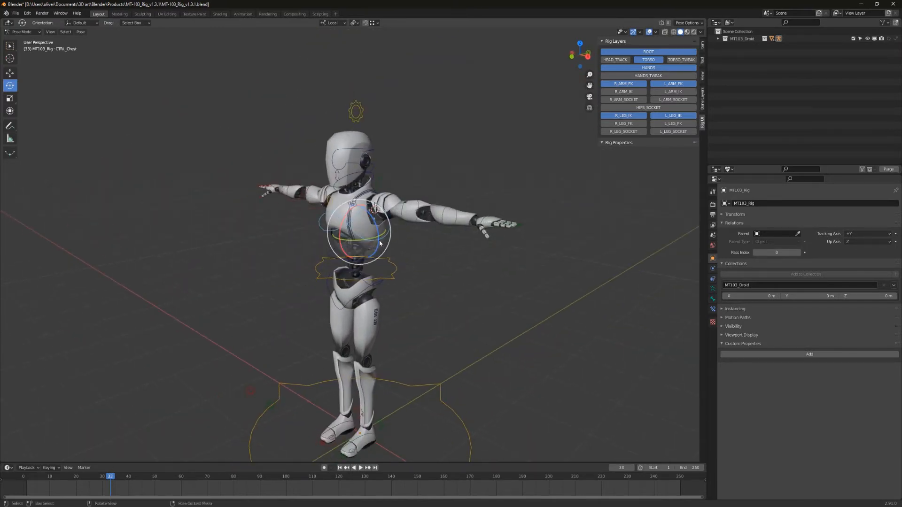
{"action": "key", "text": "grave"}
{"action": "left_click", "coordinate": [408, 268]}
{"action": "scroll", "coordinate": [400, 282], "scroll_direction": "down", "scroll_amount": 5}
{"action": "middle_click_drag", "start_coordinate": [394, 294], "coordinate": [416, 291]}
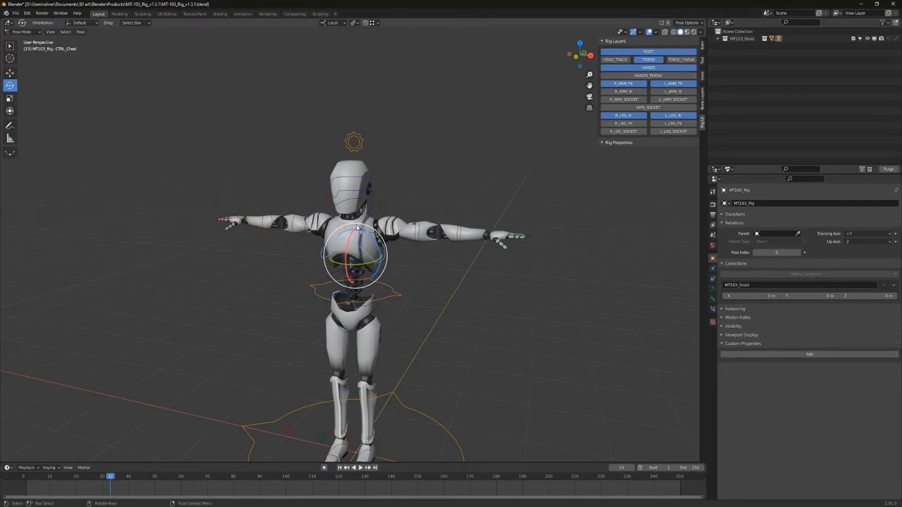
{"action": "left_click", "coordinate": [717, 39]}
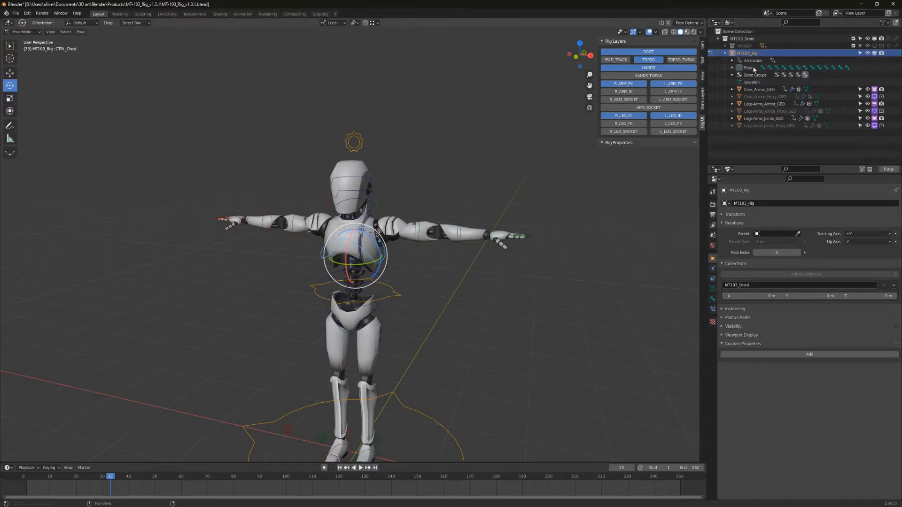
{"action": "left_click", "coordinate": [718, 39]}
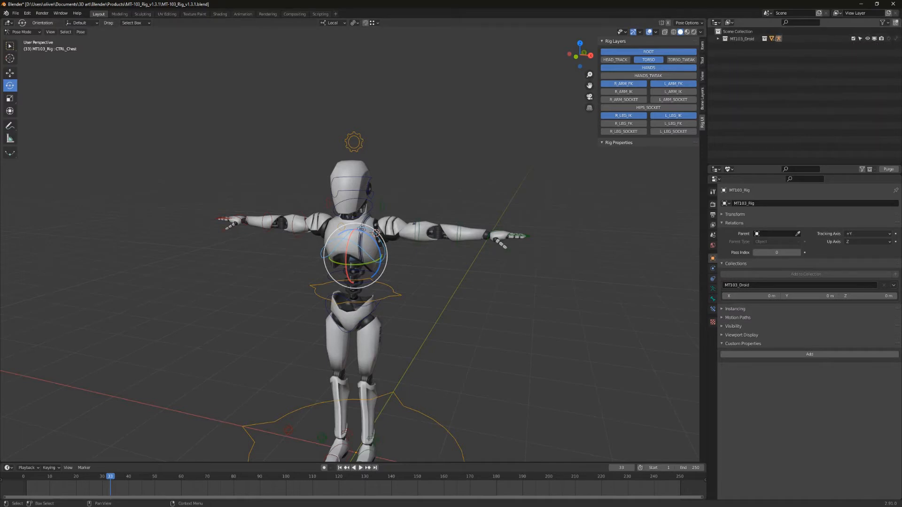
Add a new collection beside MT103_Droid and name it MT103_rig.
{"action": "left_click", "coordinate": [895, 23]}
{"action": "double_click", "coordinate": [741, 46]}
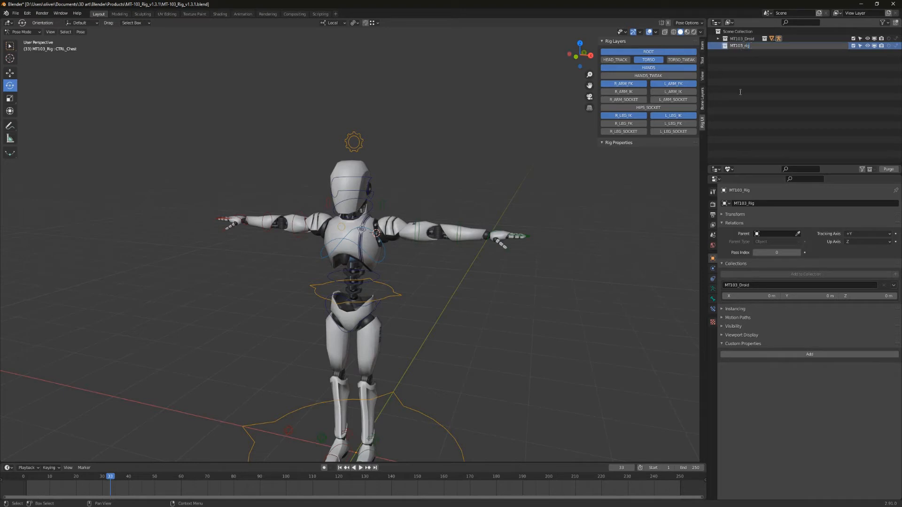
{"action": "key", "text": "Return"}
{"action": "right_click", "coordinate": [745, 46]}
{"action": "left_click", "coordinate": [766, 63]}
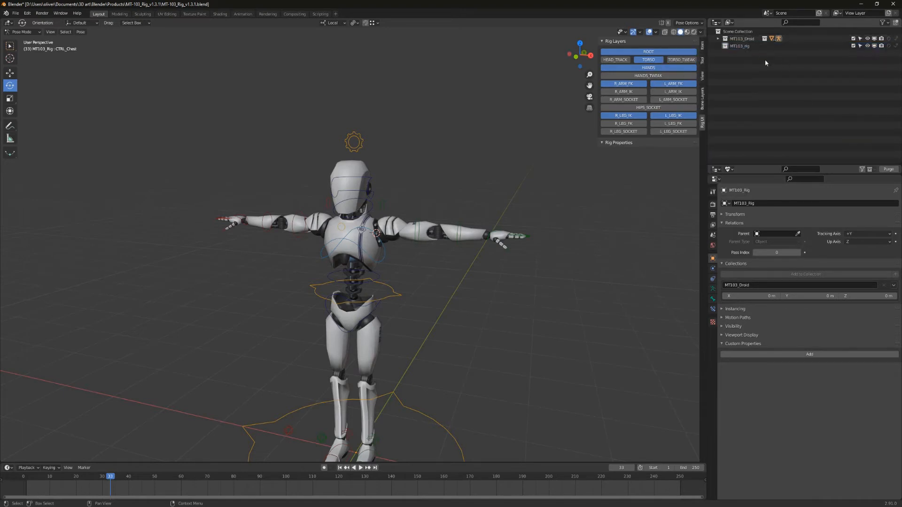
Switch the MT103_Rig armature to Object Mode and add it to the MT103_rig collection while keeping it in MT103_Droid.
{"action": "left_click", "coordinate": [721, 41]}
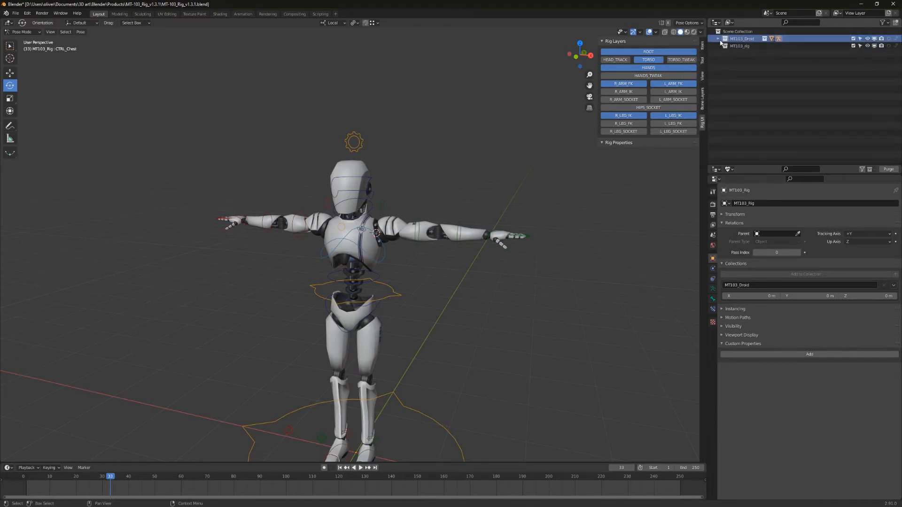
{"action": "left_click", "coordinate": [719, 39]}
{"action": "left_click", "coordinate": [749, 53]}
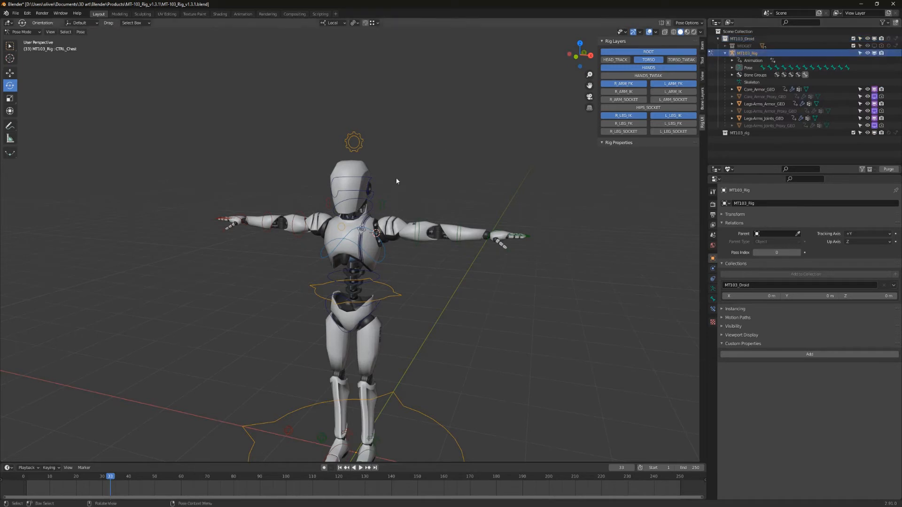
{"action": "key", "text": "ctrl+Tab"}
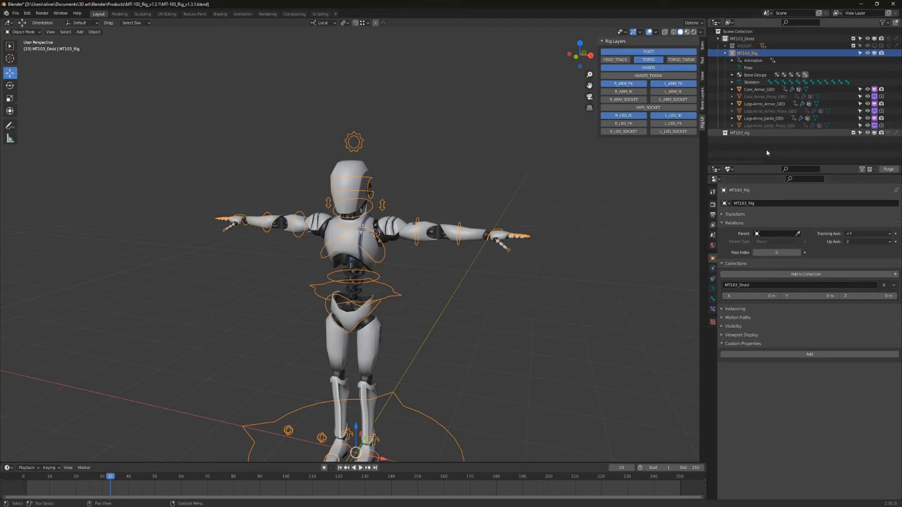
{"action": "left_click", "coordinate": [820, 274]}
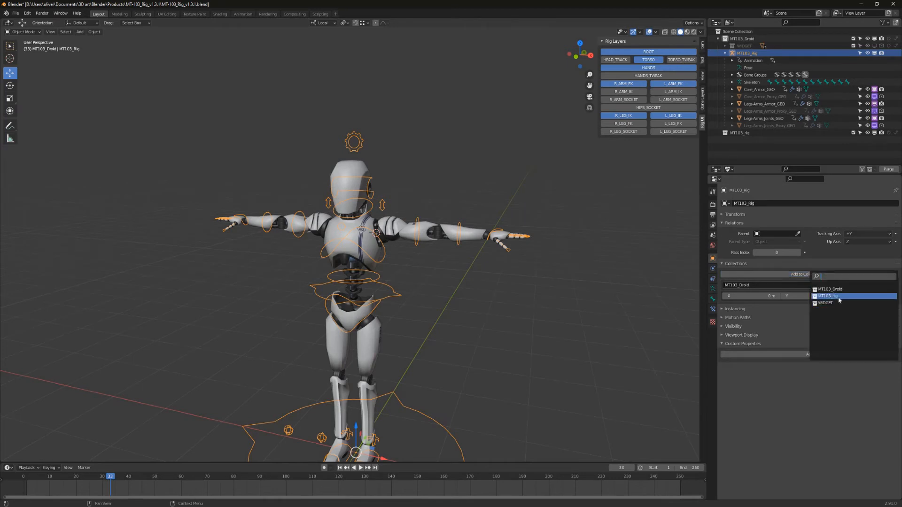
{"action": "left_click", "coordinate": [828, 296]}
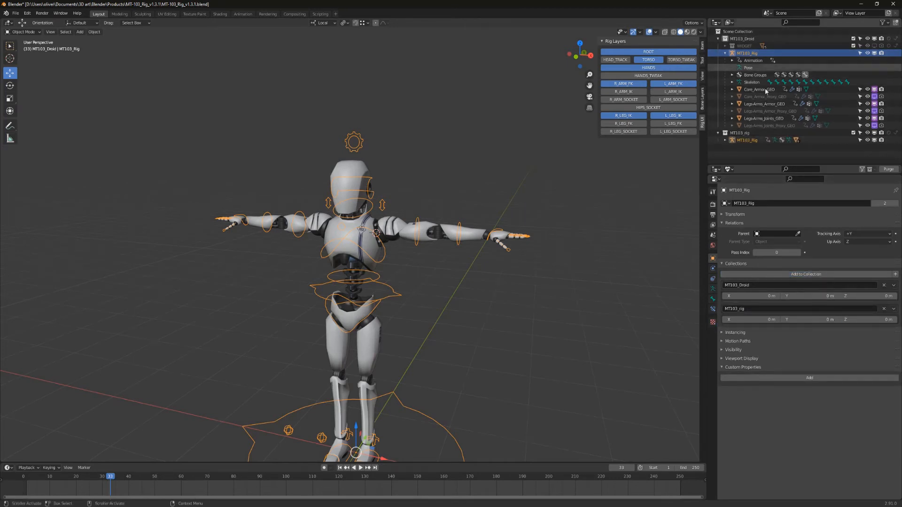
Add a new collection inside MT103_rig and name it HIDDEN.
{"action": "left_click", "coordinate": [749, 134]}
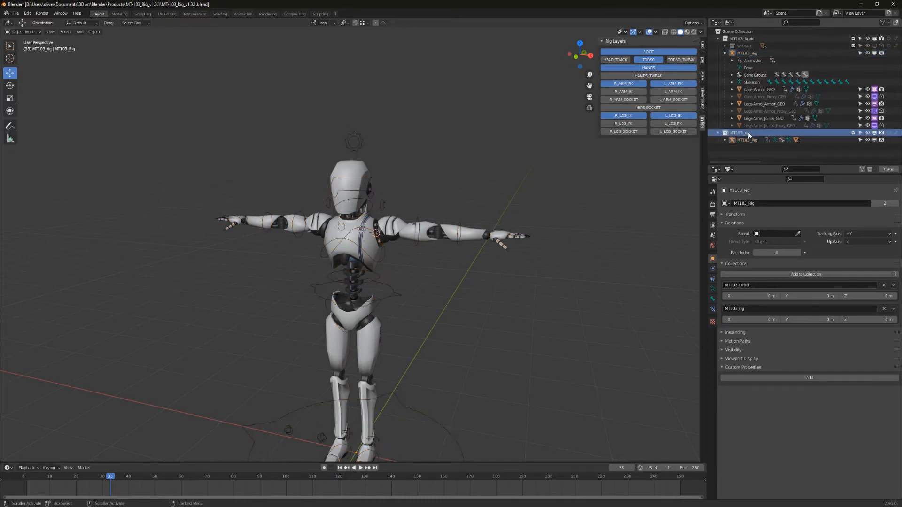
{"action": "left_click", "coordinate": [896, 22]}
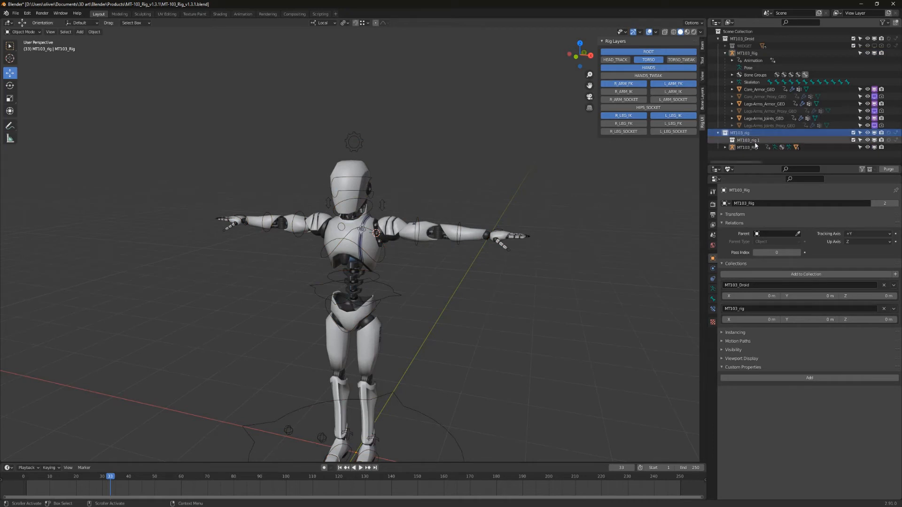
{"action": "double_click", "coordinate": [756, 140]}
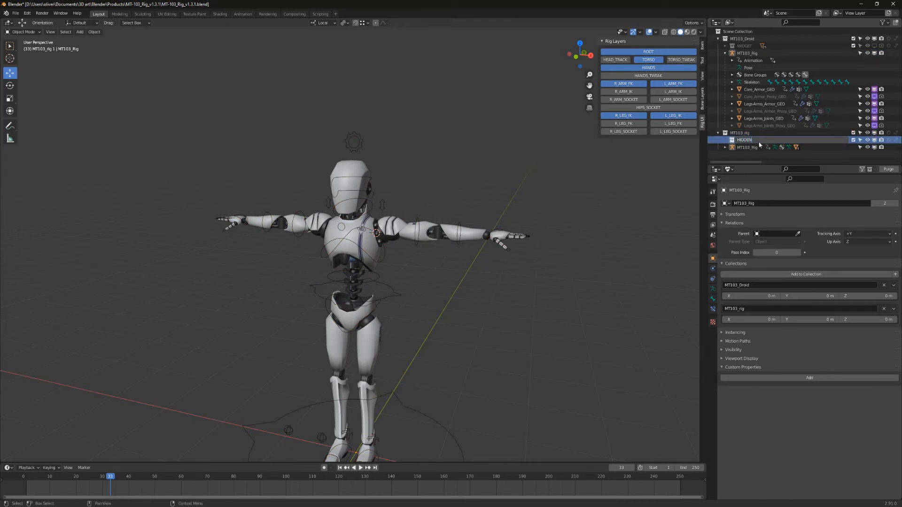
{"action": "key", "text": "Return"}
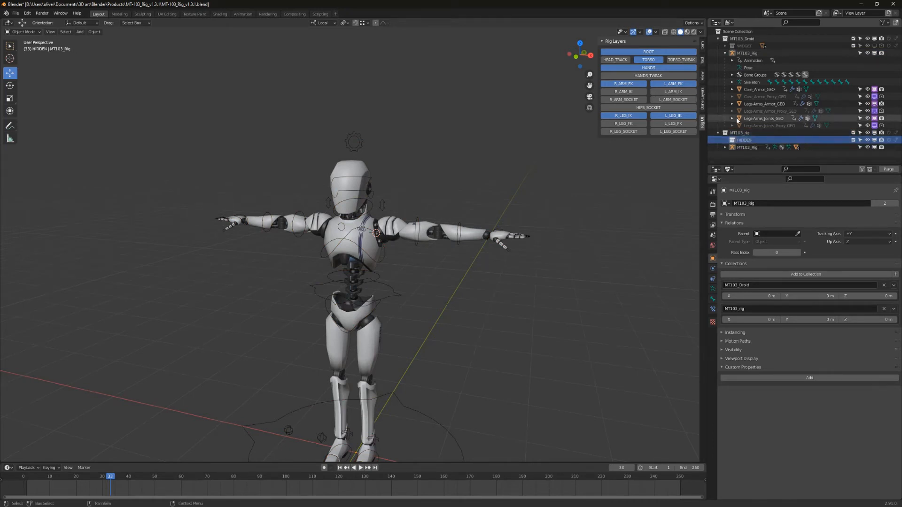
Move the MT103_Rig armature from MT103_rig into the HIDDEN collection and disable that collection's visibility.
{"action": "left_click", "coordinate": [744, 149]}
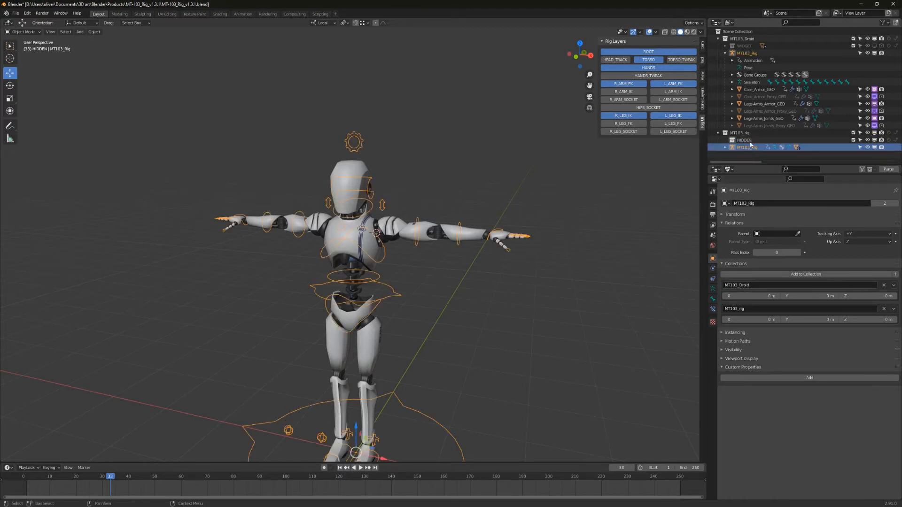
{"action": "left_click_drag", "start_coordinate": [750, 145], "coordinate": [746, 141]}
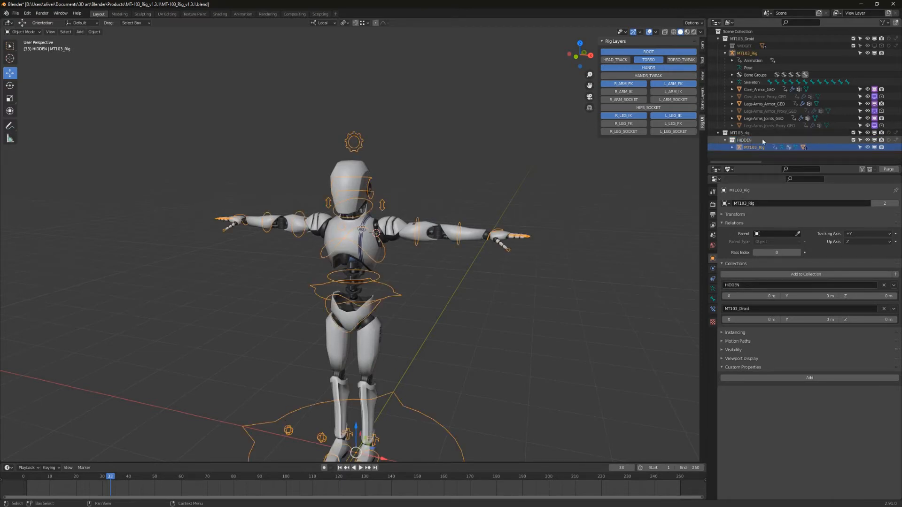
{"action": "left_click", "coordinate": [732, 147]}
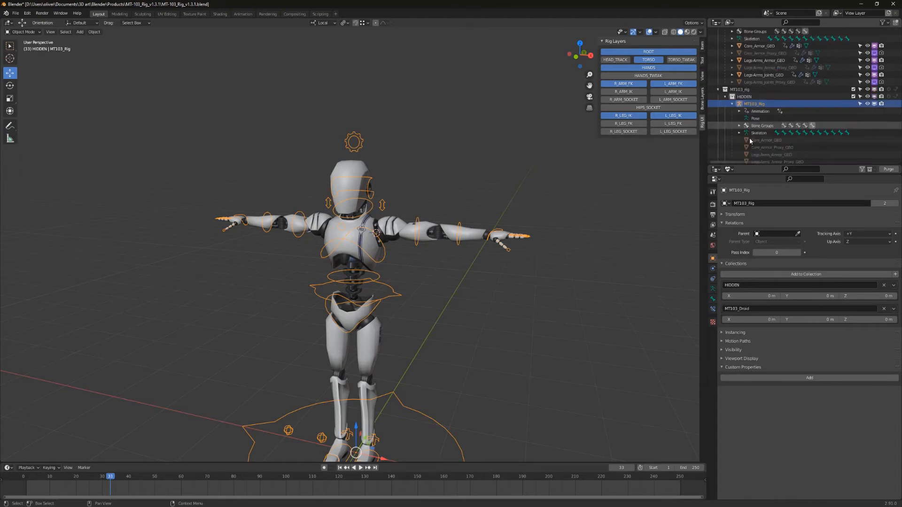
{"action": "scroll", "coordinate": [761, 122], "scroll_direction": "down", "scroll_amount": 5}
{"action": "left_click", "coordinate": [738, 78]}
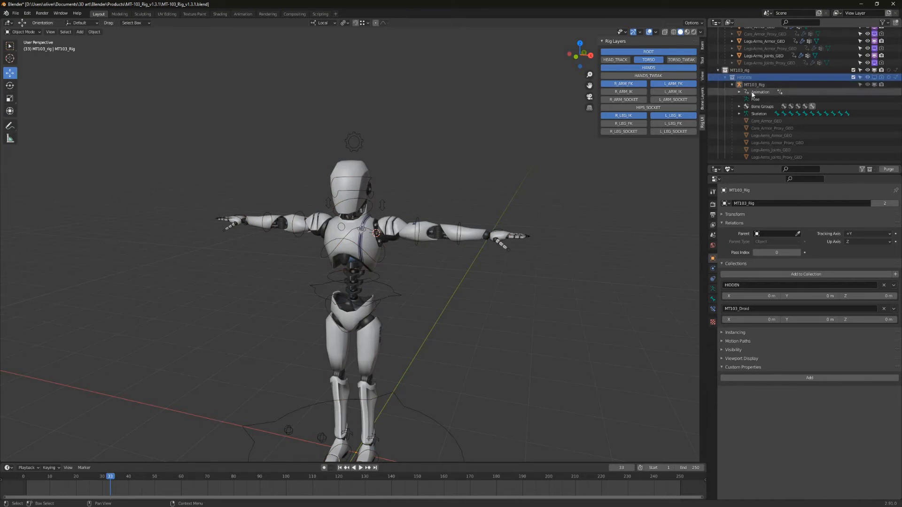
Add Core_Armor_GEO and Core_Armor_Proxy_GEO to the MT103_rig collection while keeping them in MT103_Droid.
{"action": "scroll", "coordinate": [749, 119], "scroll_direction": "up", "scroll_amount": 3}
{"action": "left_click", "coordinate": [731, 128]}
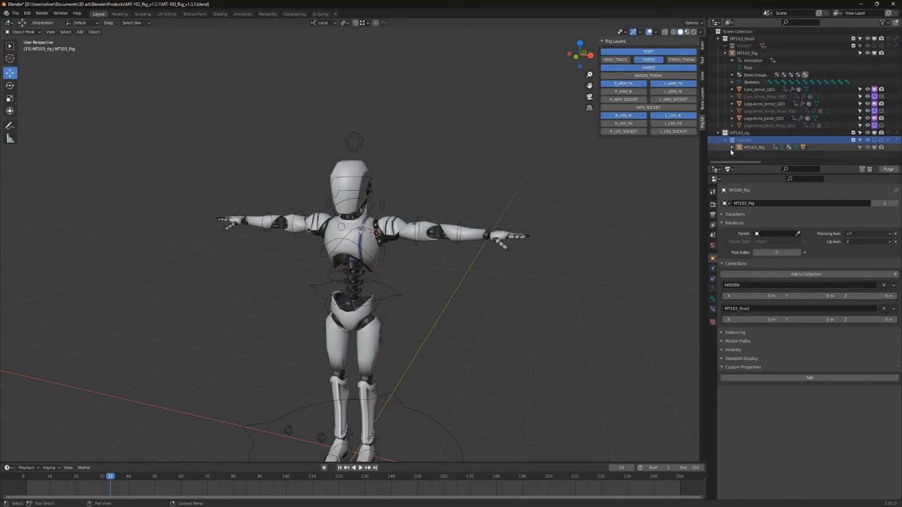
{"action": "left_click", "coordinate": [731, 148]}
{"action": "scroll", "coordinate": [752, 137], "scroll_direction": "down", "scroll_amount": 3}
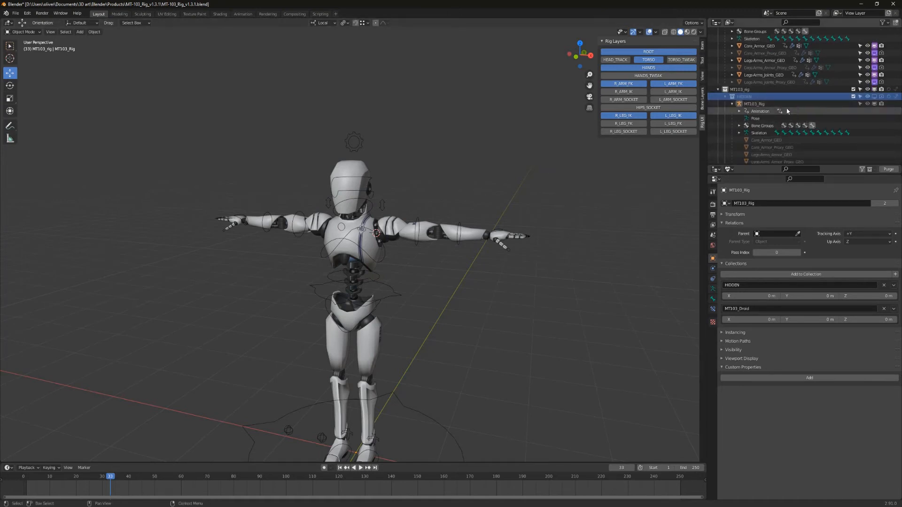
{"action": "scroll", "coordinate": [752, 113], "scroll_direction": "down", "scroll_amount": 2}
{"action": "left_click", "coordinate": [765, 120]}
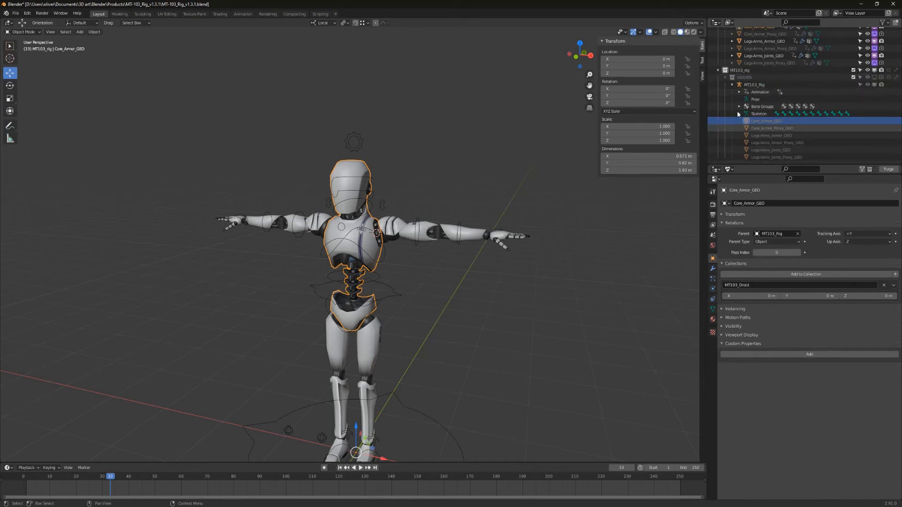
{"action": "left_click", "coordinate": [802, 277]}
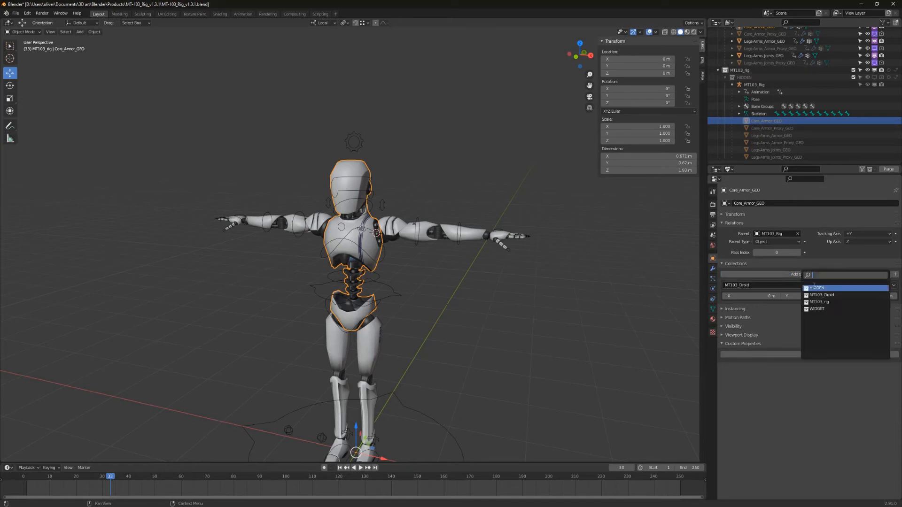
{"action": "left_click", "coordinate": [826, 303]}
{"action": "left_click", "coordinate": [776, 129]}
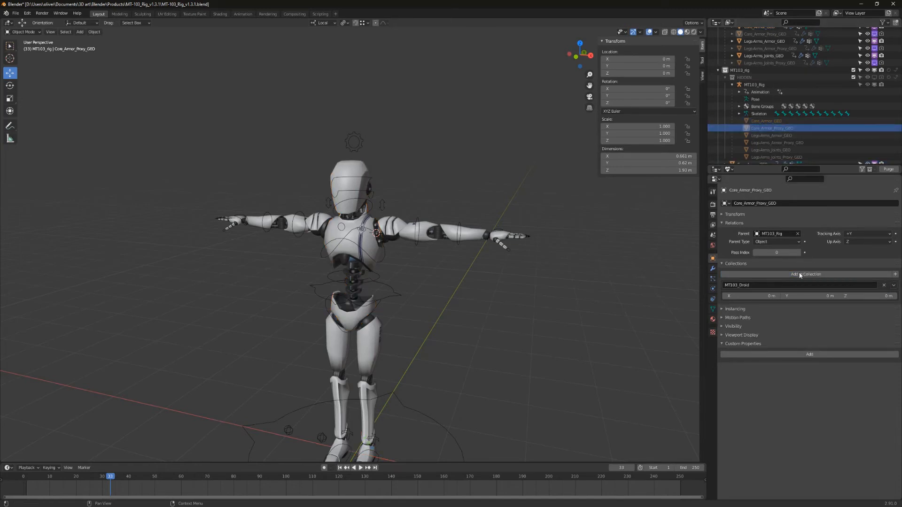
{"action": "left_click", "coordinate": [806, 274]}
{"action": "left_click", "coordinate": [820, 296]}
Add Legs-Arms_Armor_GEO and Legs-Arms_Armor_Proxy_GEO to the MT103_rig collection while keeping them in MT103_Droid.
{"action": "left_click", "coordinate": [783, 136]}
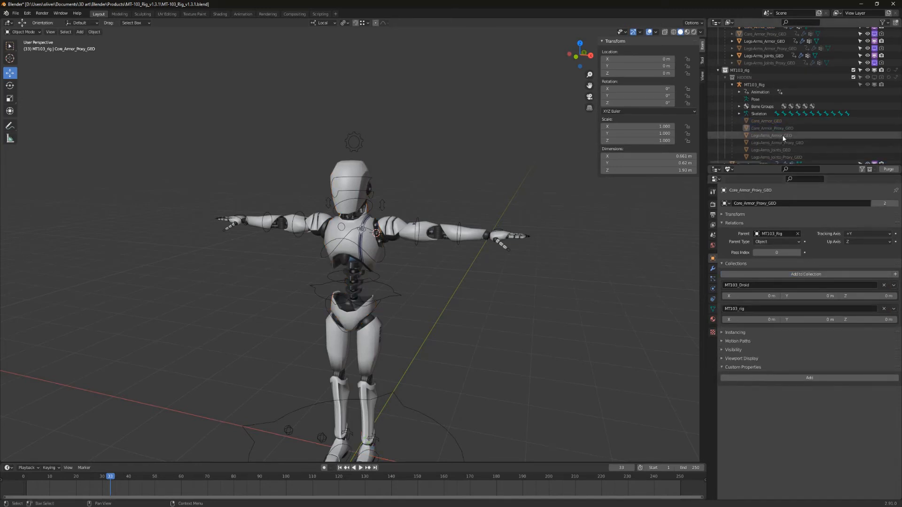
{"action": "left_click", "coordinate": [806, 274]}
{"action": "left_click", "coordinate": [822, 298]}
{"action": "left_click", "coordinate": [778, 143]}
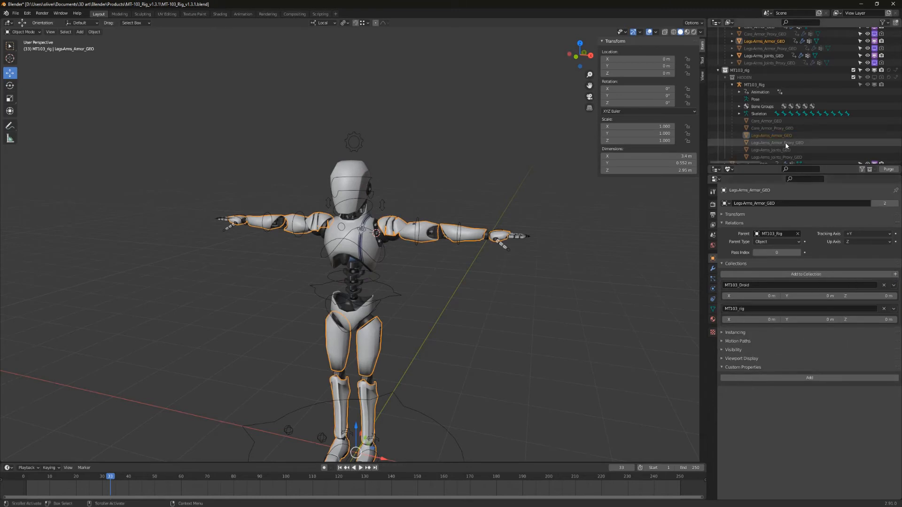
{"action": "left_click", "coordinate": [807, 274]}
{"action": "left_click", "coordinate": [829, 299]}
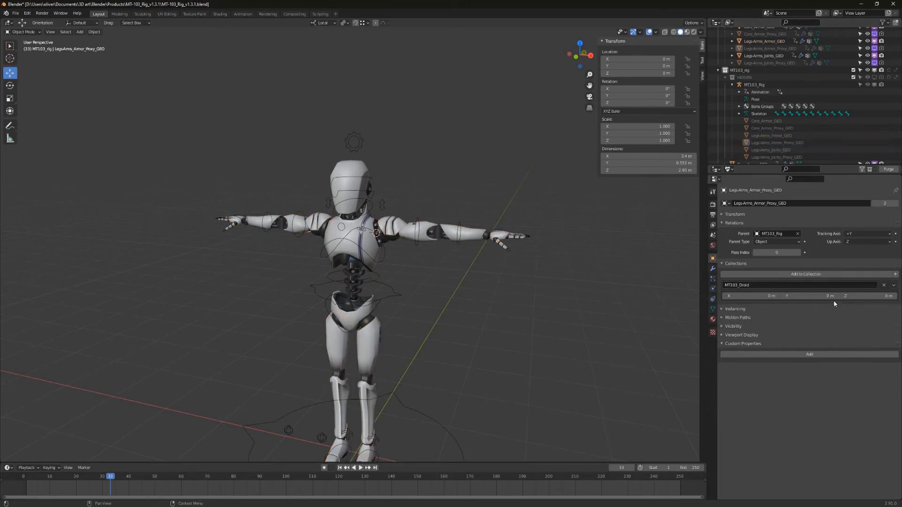
Add Legs-Arms_Joints_GEO and Legs-Arms_Joints_Proxy_GEO to the MT103_rig collection while keeping them in MT103_Droid.
{"action": "left_click", "coordinate": [782, 150]}
{"action": "left_click", "coordinate": [806, 274]}
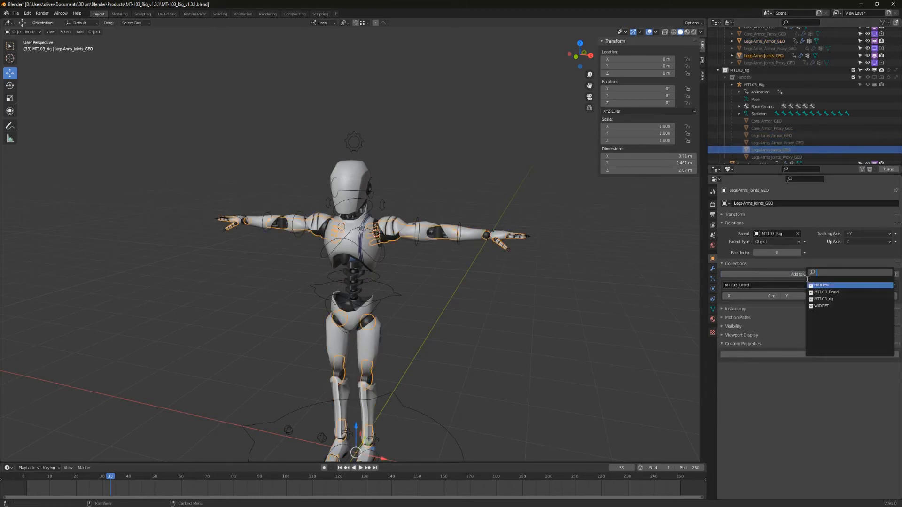
{"action": "left_click", "coordinate": [822, 299]}
{"action": "left_click", "coordinate": [777, 157]}
{"action": "left_click", "coordinate": [806, 274]}
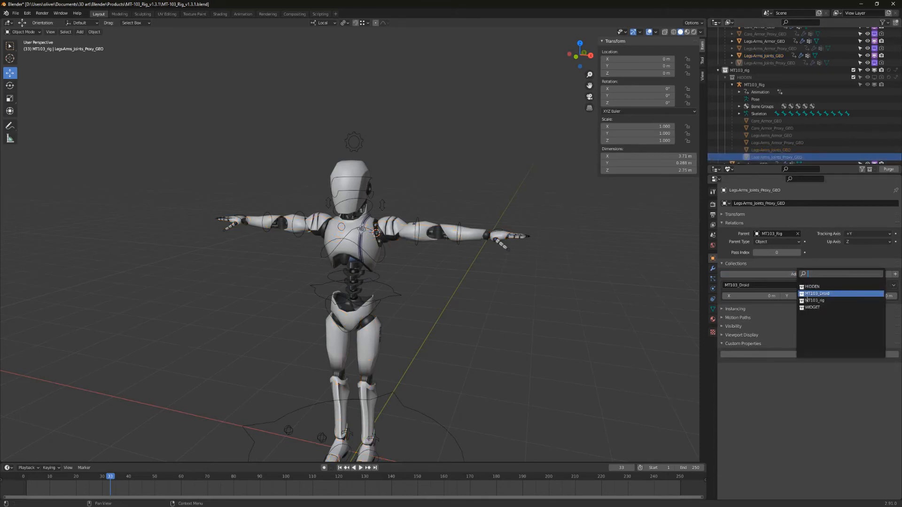
{"action": "left_click", "coordinate": [822, 299]}
Check the contents of the MT103_rig collection, including the armature in HIDDEN and the linked geometry objects.
{"action": "scroll", "coordinate": [771, 136], "scroll_direction": "down", "scroll_amount": 3}
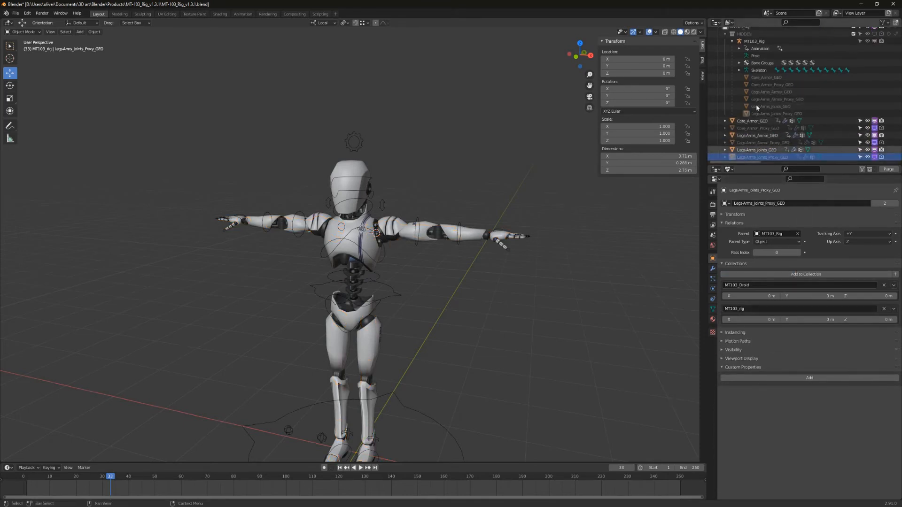
{"action": "scroll", "coordinate": [752, 106], "scroll_direction": "up", "scroll_amount": 2}
{"action": "left_click", "coordinate": [731, 71]}
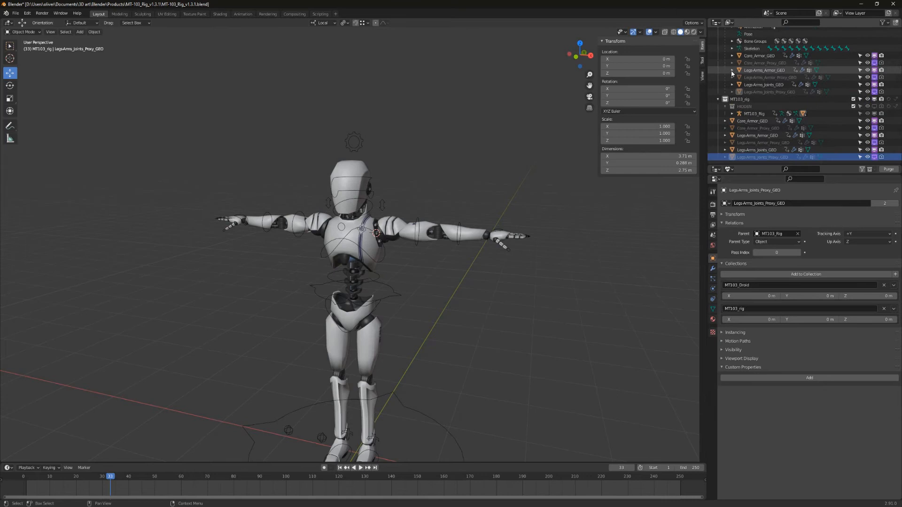
{"action": "left_click", "coordinate": [729, 107]}
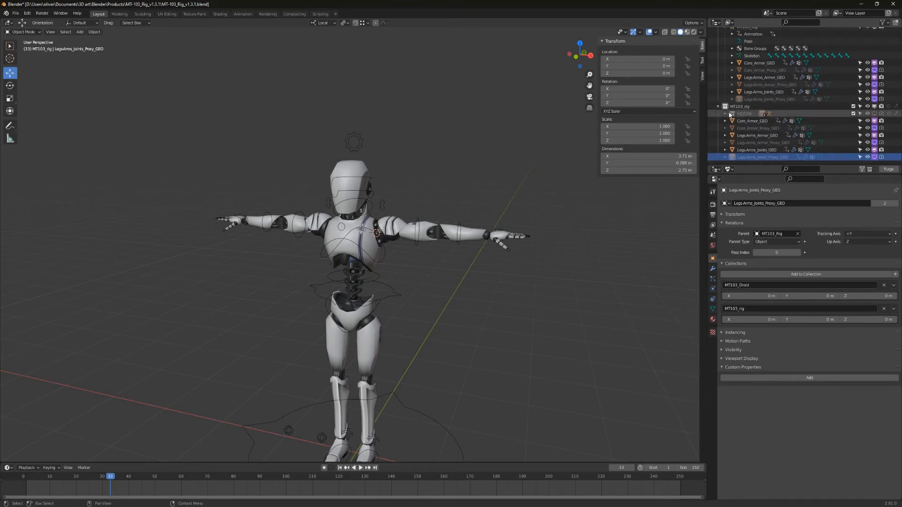
{"action": "left_click", "coordinate": [725, 113]}
{"action": "left_click", "coordinate": [756, 122]}
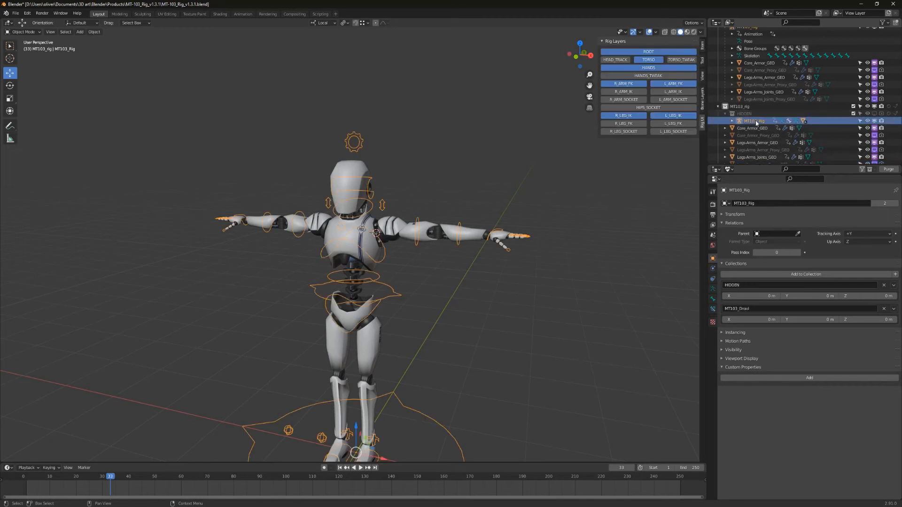
{"action": "left_click", "coordinate": [726, 114]}
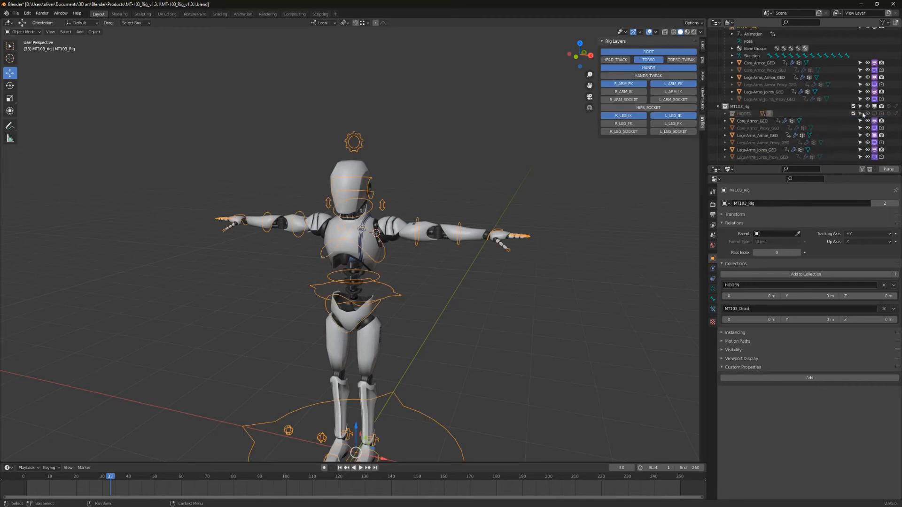
{"action": "left_click", "coordinate": [753, 121]}
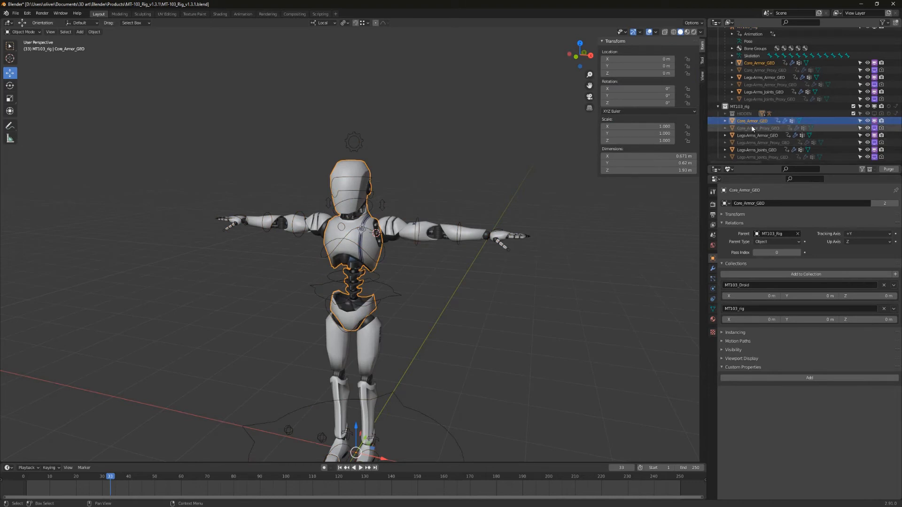
Collapse the MT103_Droid and MT103_rig collections and unlink MT103_rig from the scene.
{"action": "left_click", "coordinate": [718, 106]}
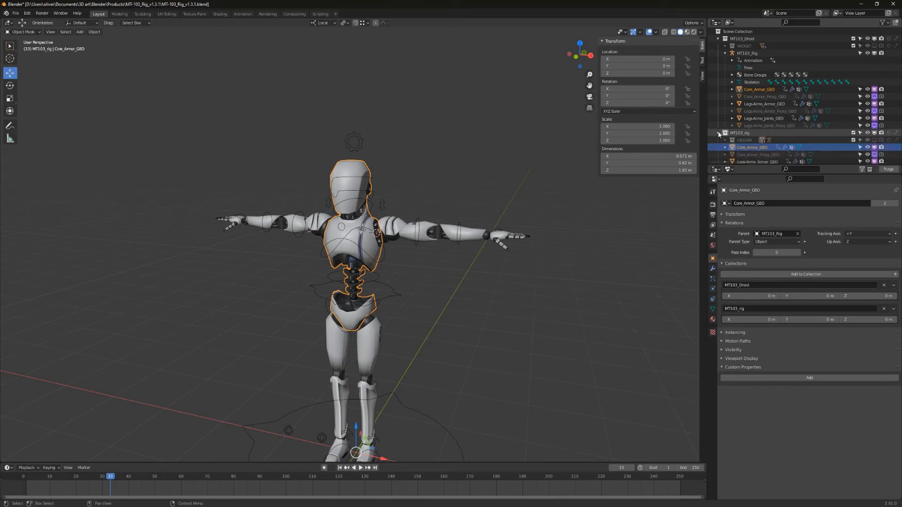
{"action": "left_click", "coordinate": [718, 39]}
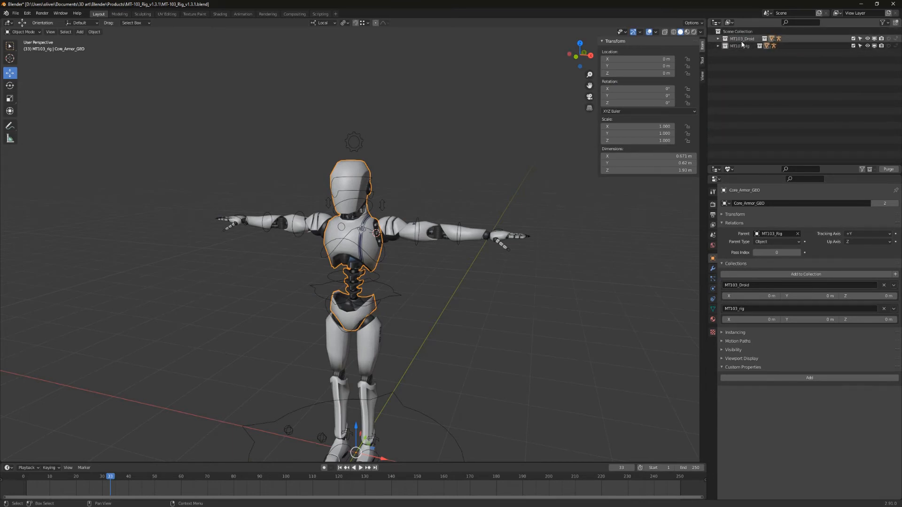
{"action": "left_click", "coordinate": [740, 46]}
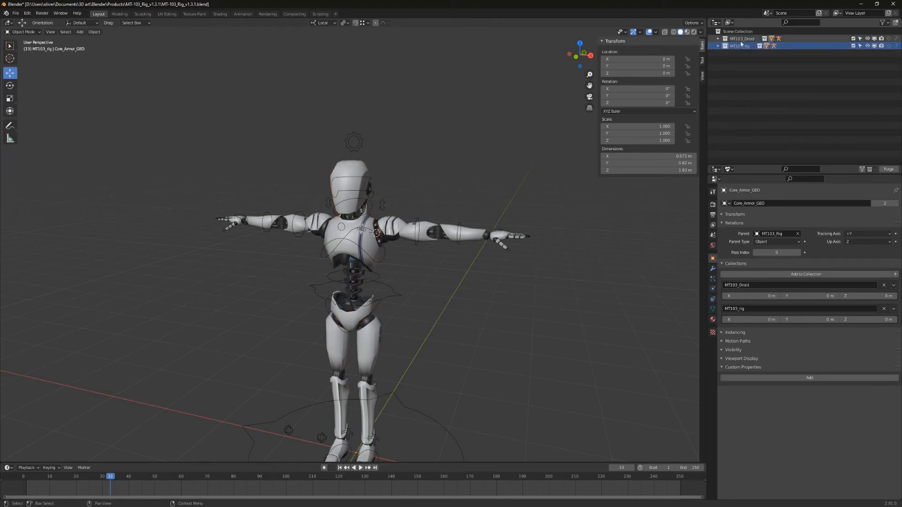
{"action": "right_click", "coordinate": [748, 47]}
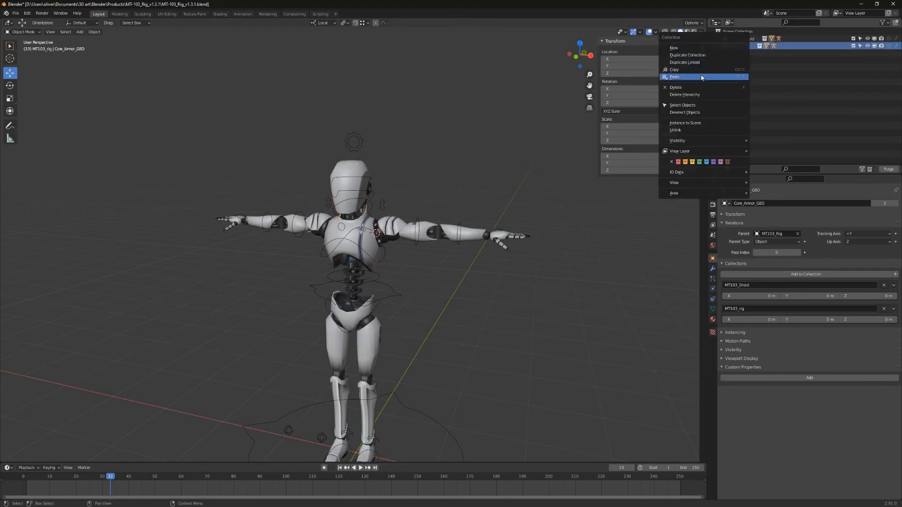
{"action": "left_click", "coordinate": [677, 130]}
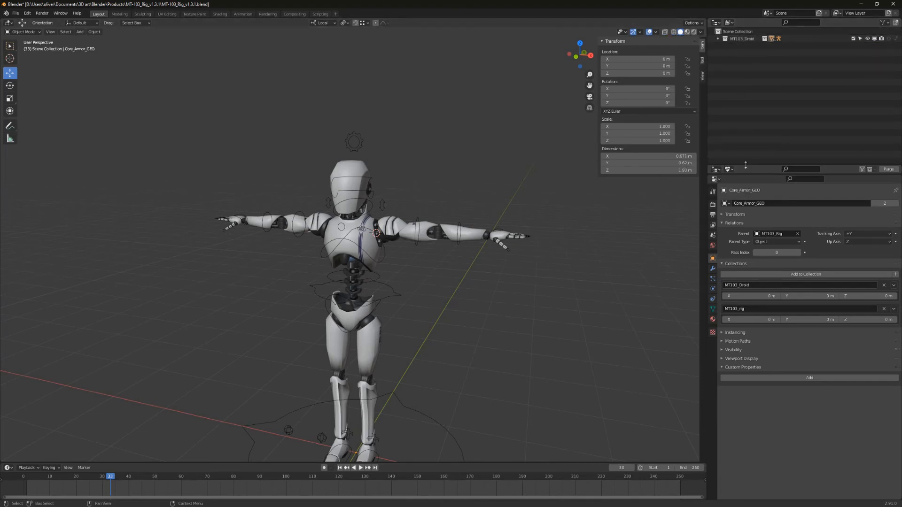
Enlarge the orphan data list and check the contents of the unlinked MT103_rig collection there.
{"action": "left_click_drag", "start_coordinate": [761, 164], "coordinate": [769, 86]}
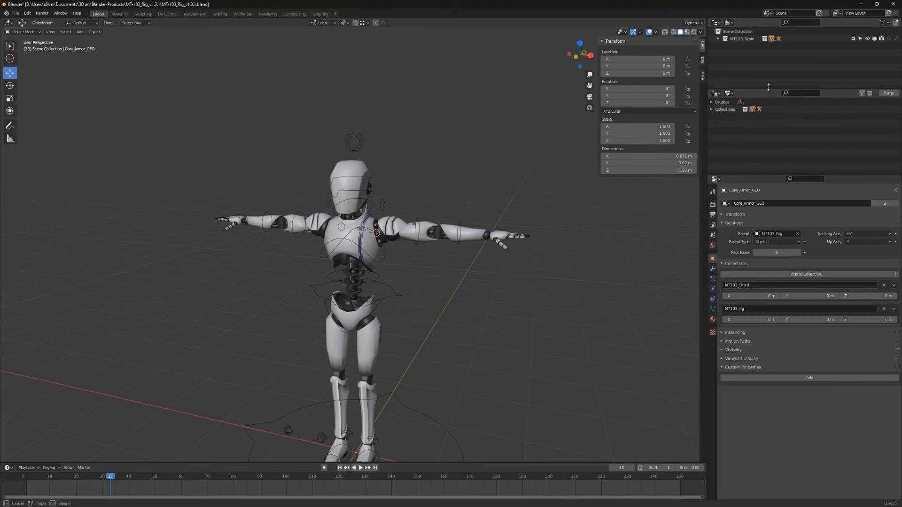
{"action": "left_click", "coordinate": [711, 110]}
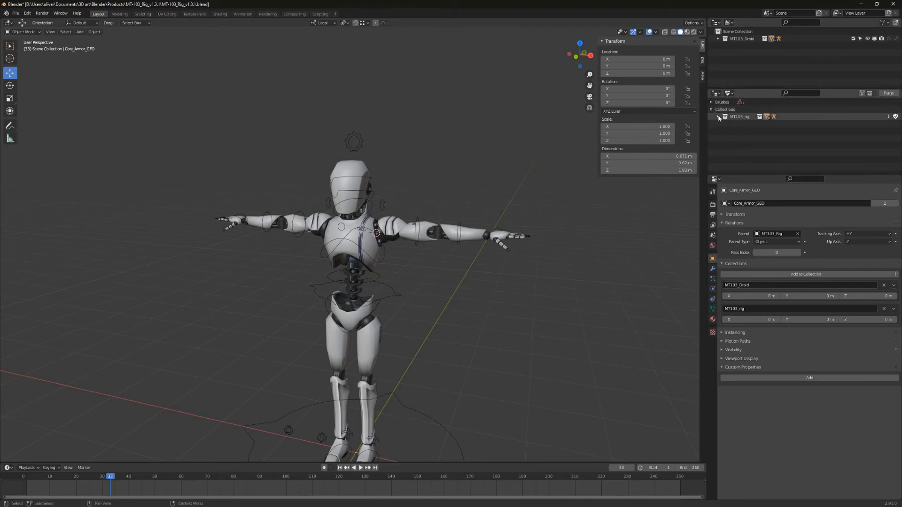
{"action": "left_click", "coordinate": [719, 117]}
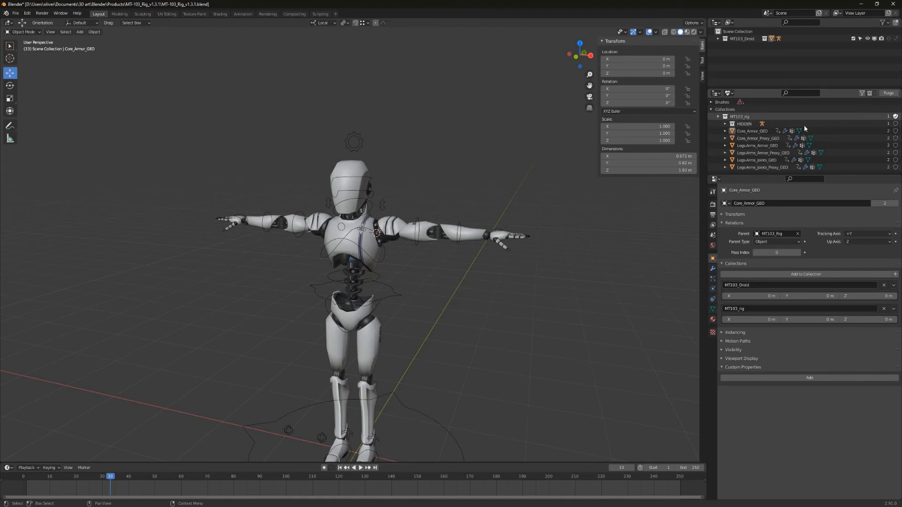
{"action": "left_click", "coordinate": [718, 118]}
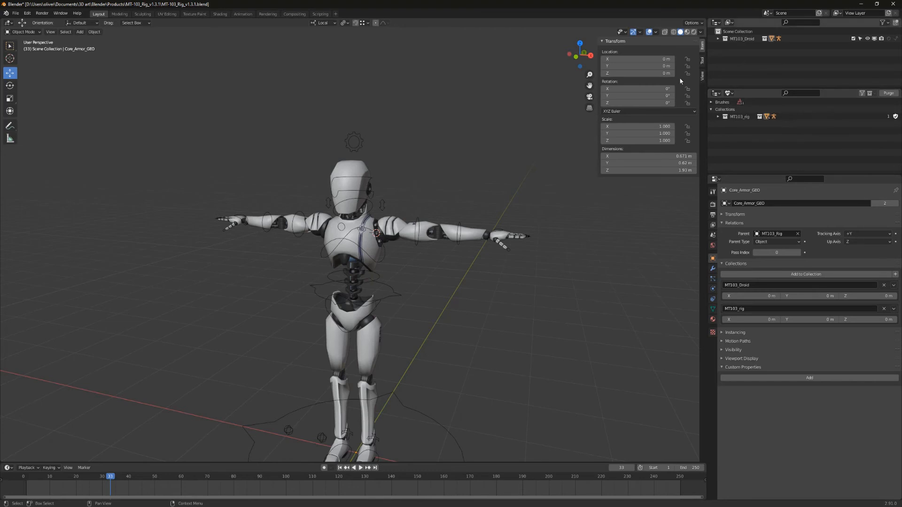
Save the rig file under its existing name and bring the whole droid into view.
{"action": "left_click", "coordinate": [15, 13]}
{"action": "left_click", "coordinate": [15, 13]}
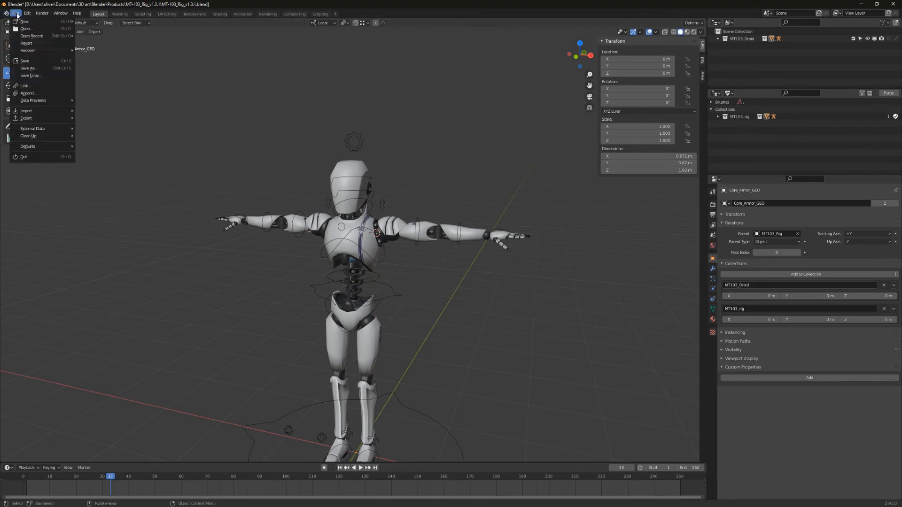
{"action": "left_click", "coordinate": [25, 61]}
{"action": "middle_click_drag", "start_coordinate": [417, 249], "coordinate": [429, 178], "text": "shift"}
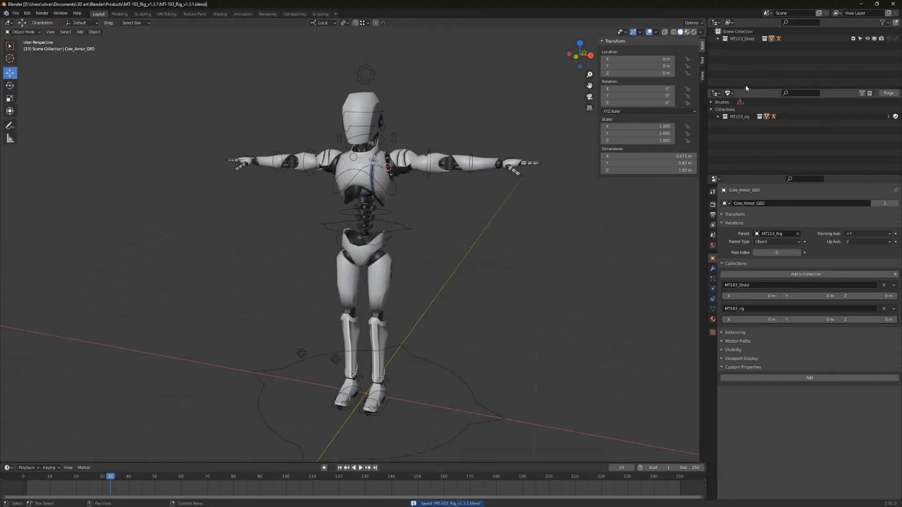
Shrink the orphan data list and check the contents of the MT103_Droid collection in the enlarged scene outliner.
{"action": "left_click_drag", "start_coordinate": [752, 89], "coordinate": [752, 165]}
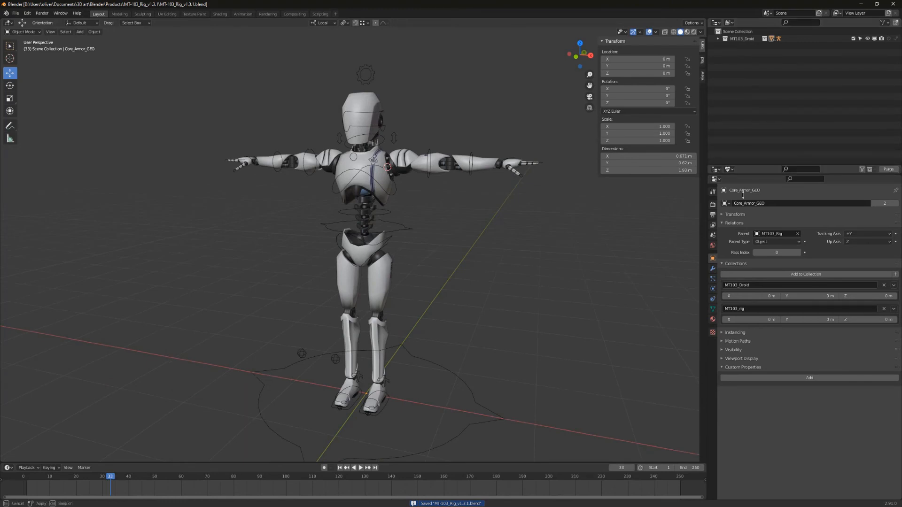
{"action": "left_click", "coordinate": [718, 38]}
{"action": "left_click", "coordinate": [726, 53]}
{"action": "left_click", "coordinate": [725, 53]}
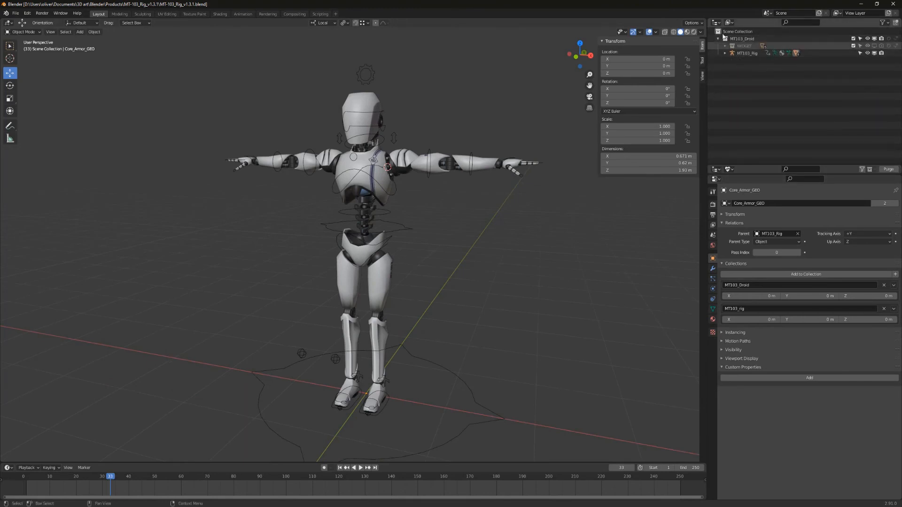
{"action": "left_click", "coordinate": [718, 39]}
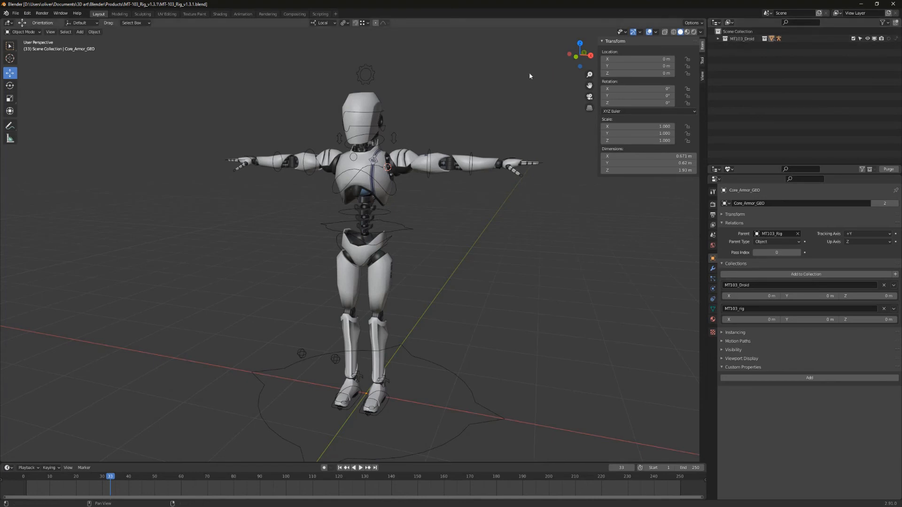
Create a new General file and delete all of its default objects.
{"action": "left_click", "coordinate": [28, 13]}
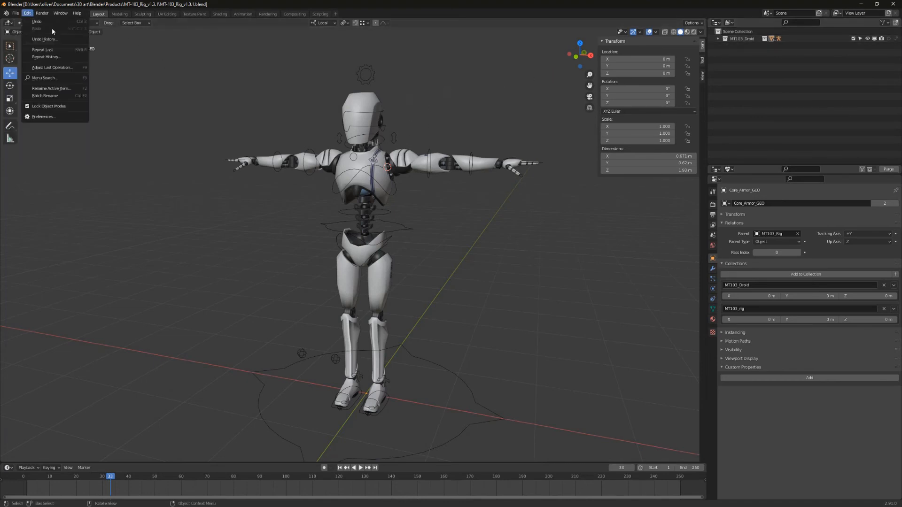
{"action": "mouse_move", "coordinate": [16, 16]}
{"action": "mouse_move", "coordinate": [52, 23]}
{"action": "left_click", "coordinate": [91, 22]}
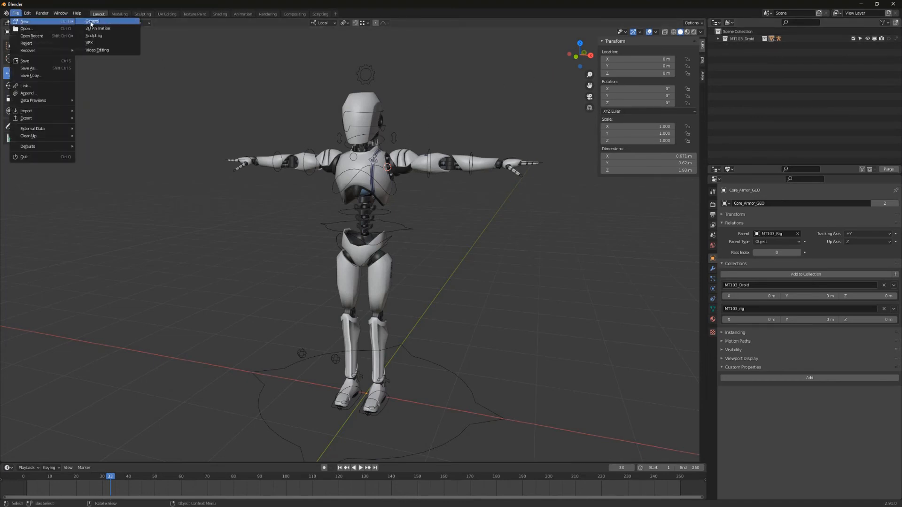
{"action": "key", "text": "a"}
{"action": "key", "text": "x"}
{"action": "left_click", "coordinate": [596, 113]}
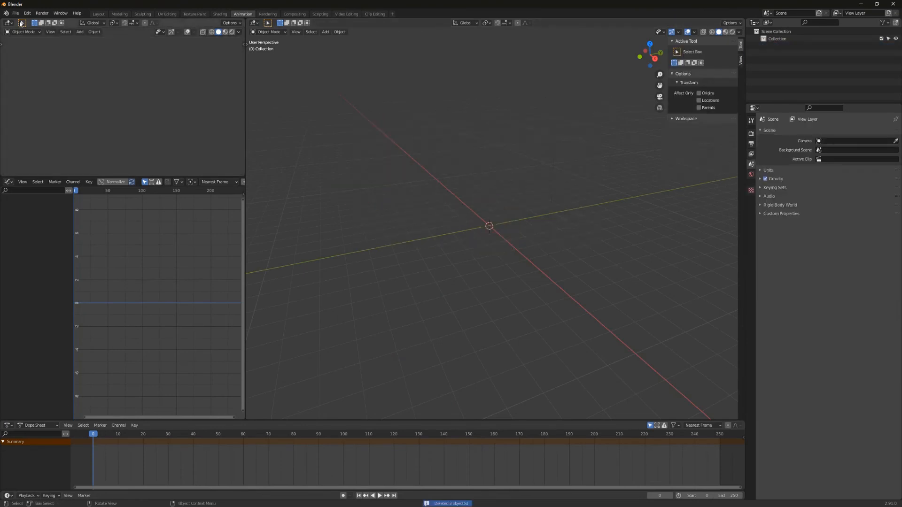
Link the MT103_rig collection from MT-103_Rig_v1.3.1.blend into the empty scene.
{"action": "left_click", "coordinate": [16, 13]}
{"action": "left_click", "coordinate": [40, 86]}
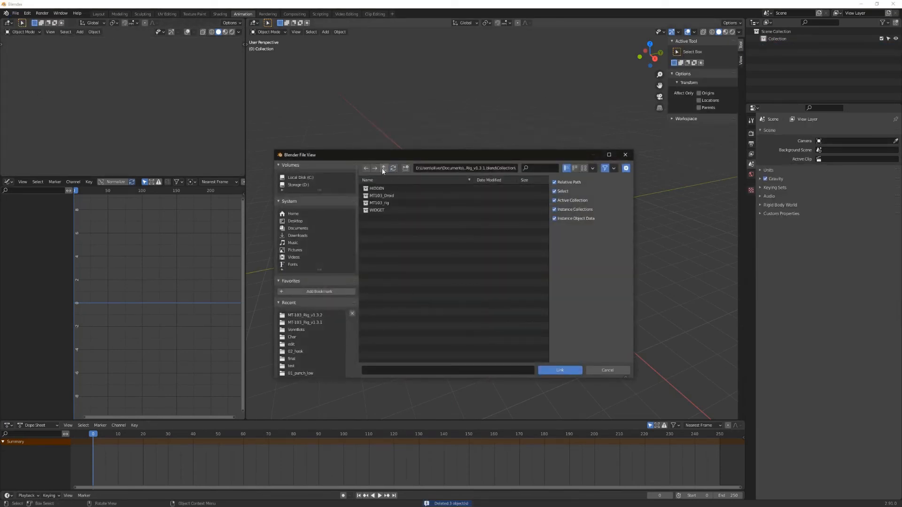
{"action": "left_click", "coordinate": [383, 168]}
{"action": "left_click", "coordinate": [383, 169]}
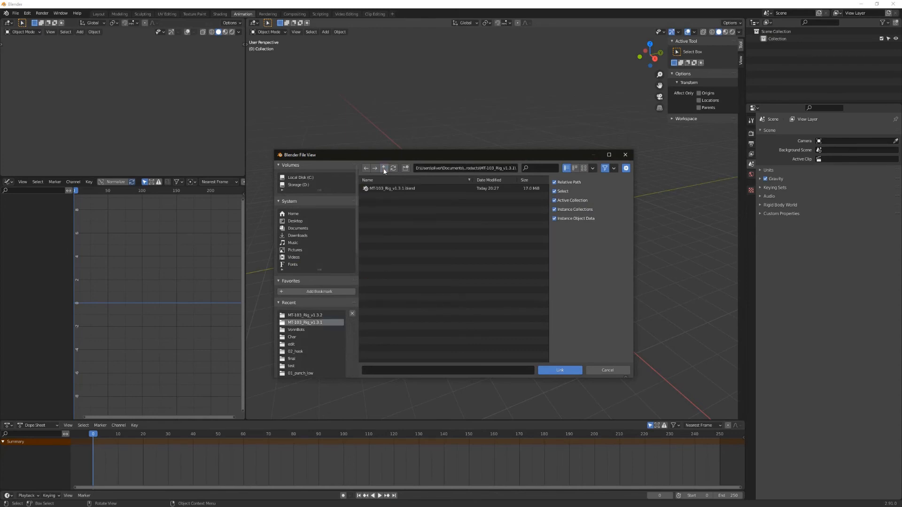
{"action": "double_click", "coordinate": [399, 188]}
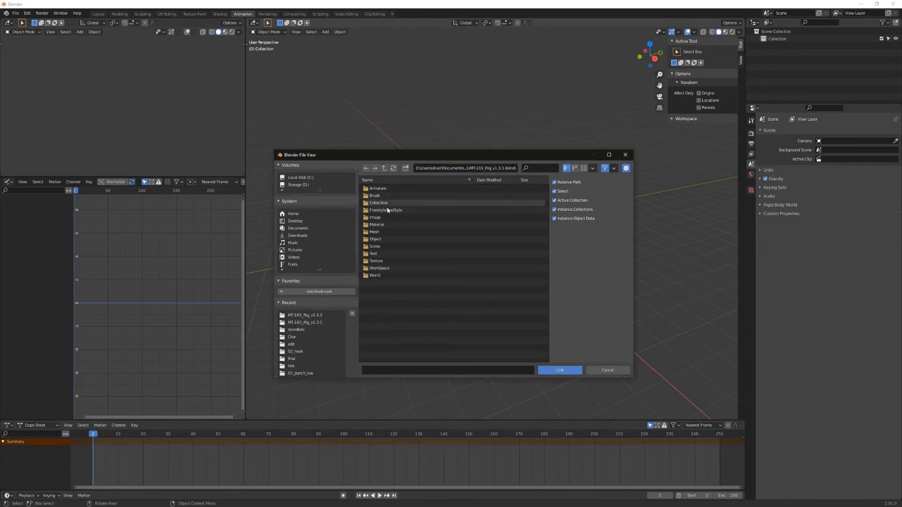
{"action": "double_click", "coordinate": [388, 202]}
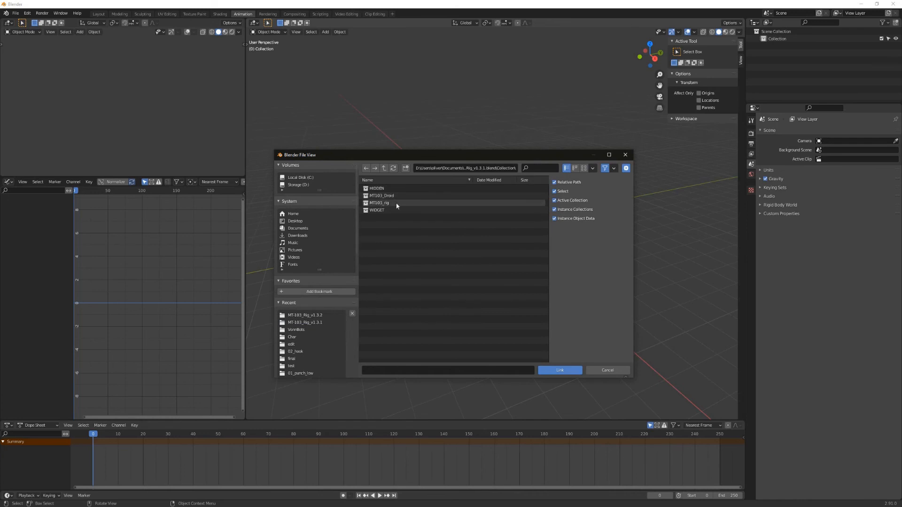
{"action": "left_click", "coordinate": [387, 202]}
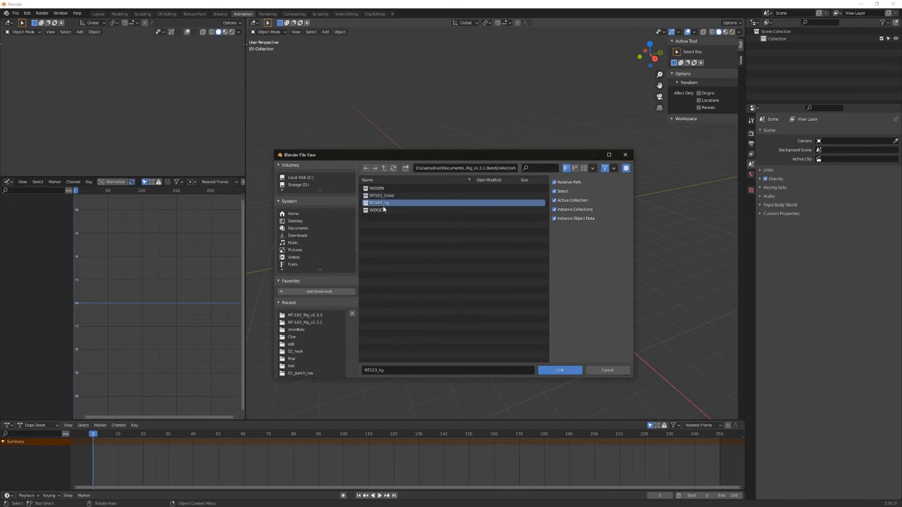
{"action": "double_click", "coordinate": [390, 203]}
Make a proxy of the MT103_Rig armature from the linked instance, and check its controls by hiding and showing the linked droid.
{"action": "middle_click_drag", "start_coordinate": [439, 183], "coordinate": [530, 153]}
{"action": "key", "text": "grave"}
{"action": "left_click", "coordinate": [537, 221]}
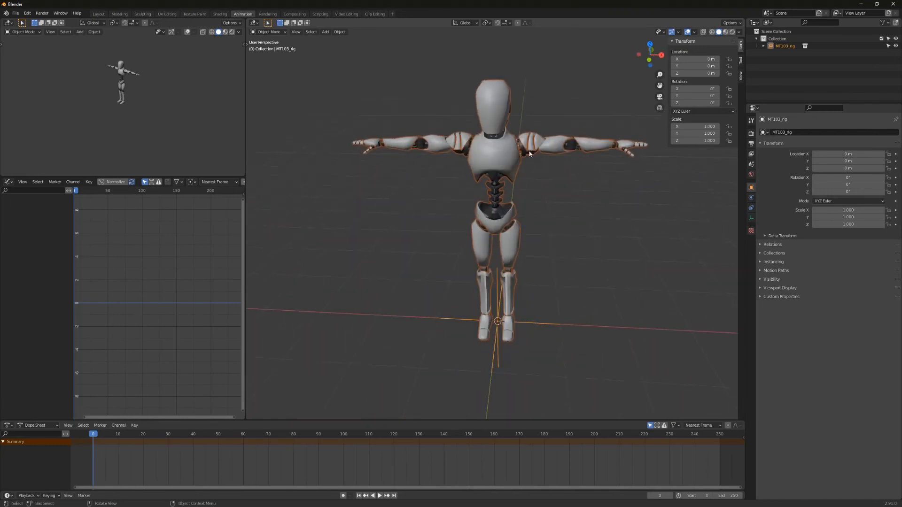
{"action": "left_click", "coordinate": [340, 32]}
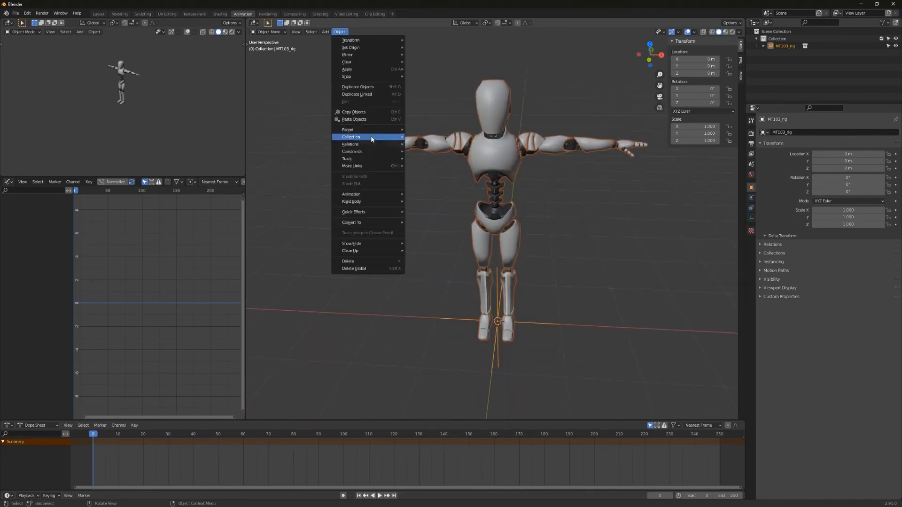
{"action": "mouse_move", "coordinate": [372, 138]}
{"action": "left_click", "coordinate": [428, 144]}
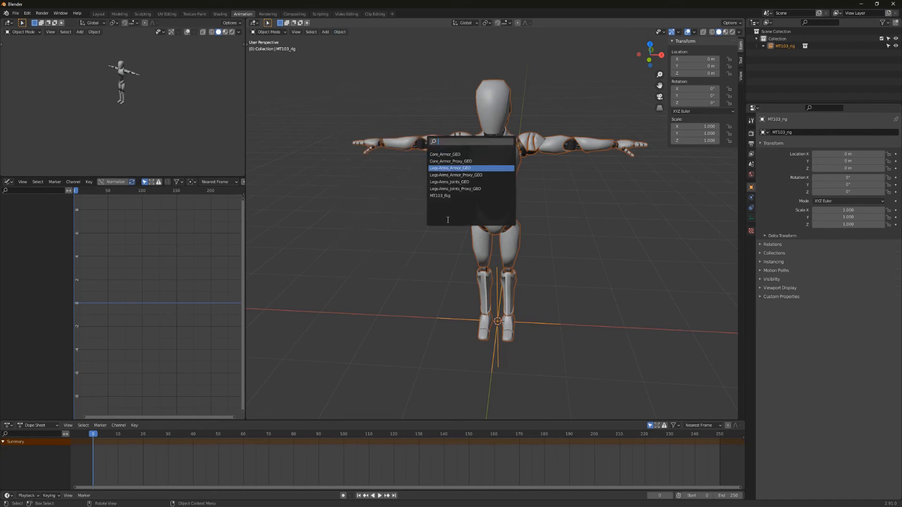
{"action": "left_click", "coordinate": [446, 196]}
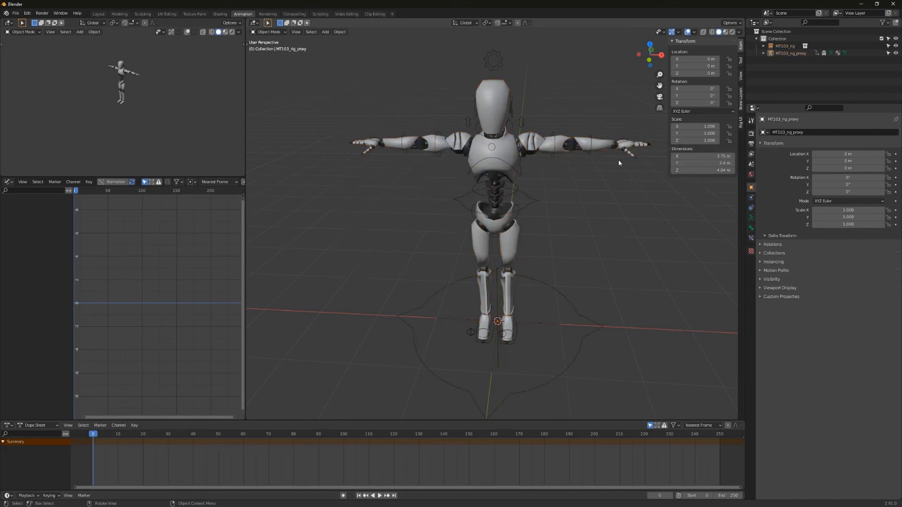
{"action": "left_click", "coordinate": [896, 53]}
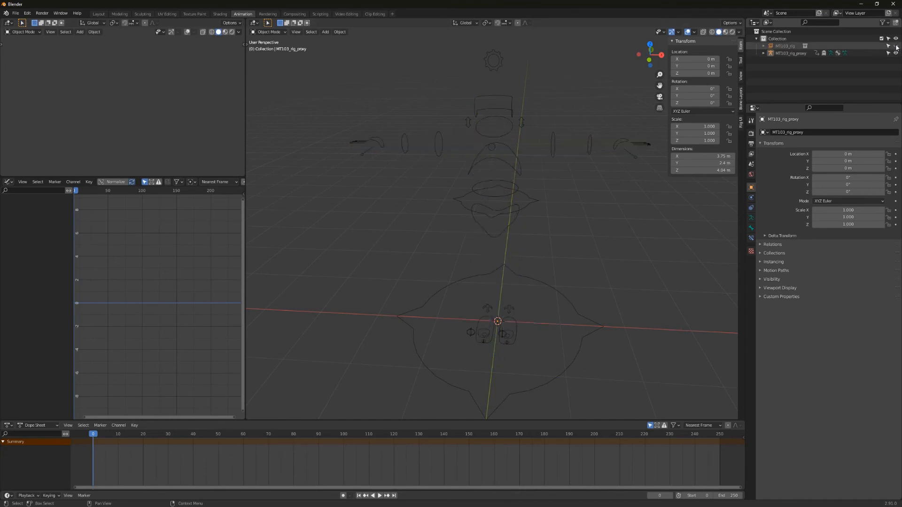
{"action": "left_click", "coordinate": [896, 53]}
Try rotating the L_CTRL_UpperArm_FK control of the proxy armature in Pose Mode, cancel the rotation, and return to Object Mode.
{"action": "left_click", "coordinate": [522, 169]}
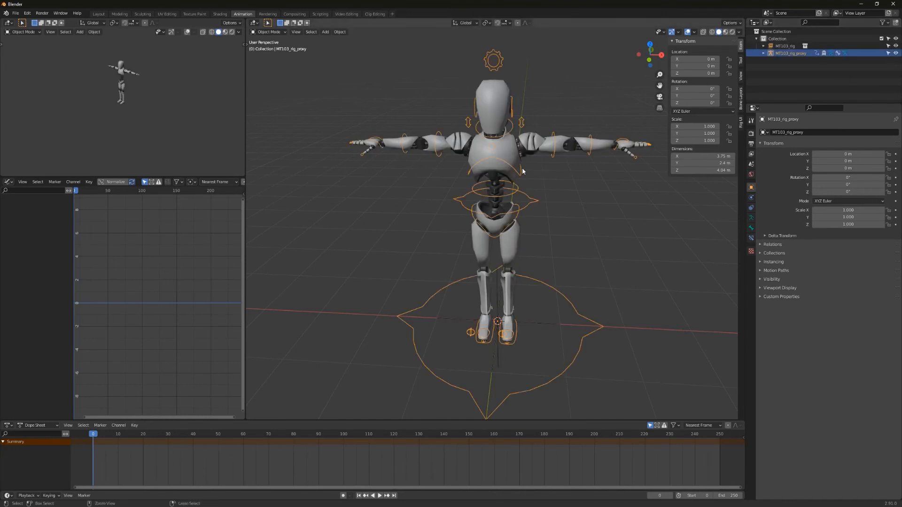
{"action": "key", "text": "ctrl+Tab"}
{"action": "middle_click_drag", "start_coordinate": [524, 168], "coordinate": [552, 180]}
{"action": "left_click", "coordinate": [550, 154]}
{"action": "key", "text": "r"}
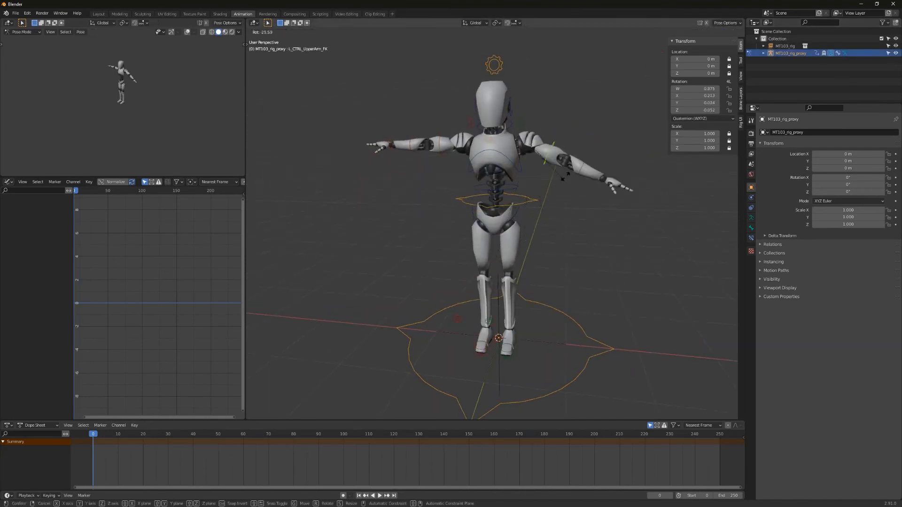
{"action": "key", "text": "Escape"}
{"action": "middle_click_drag", "start_coordinate": [462, 165], "coordinate": [437, 174]}
{"action": "middle_click_drag", "start_coordinate": [521, 245], "coordinate": [634, 256]}
{"action": "key", "text": "ctrl+Tab"}
Set the display size of the linked MT103_rig empty to 0.
{"action": "left_click", "coordinate": [480, 270]}
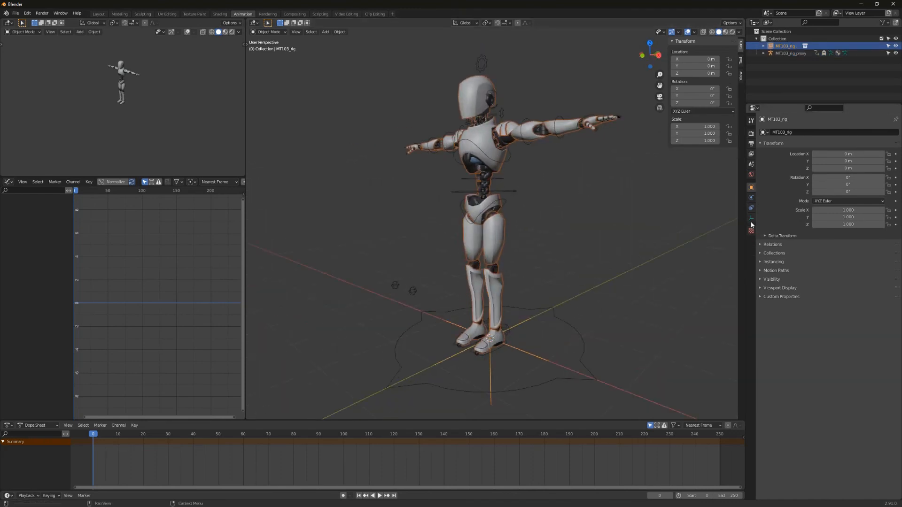
{"action": "left_click", "coordinate": [750, 218]}
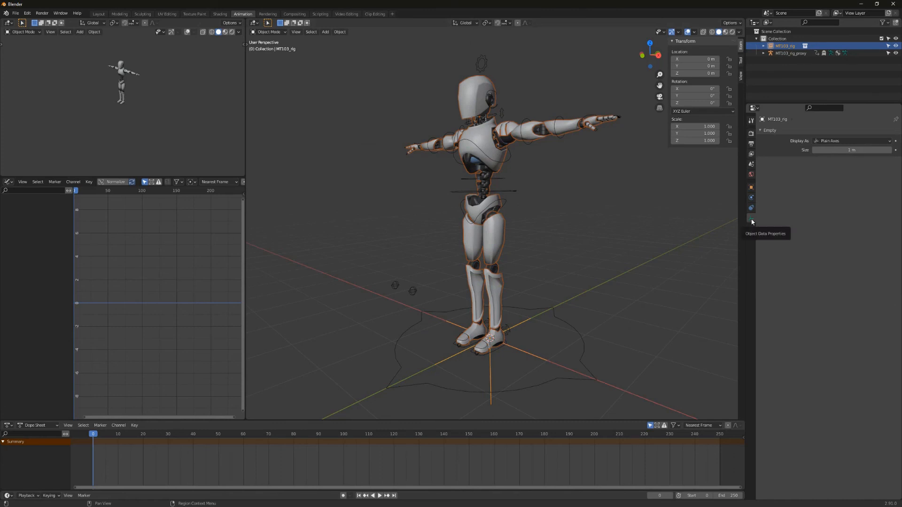
{"action": "middle_click_drag", "start_coordinate": [483, 228], "coordinate": [519, 237]}
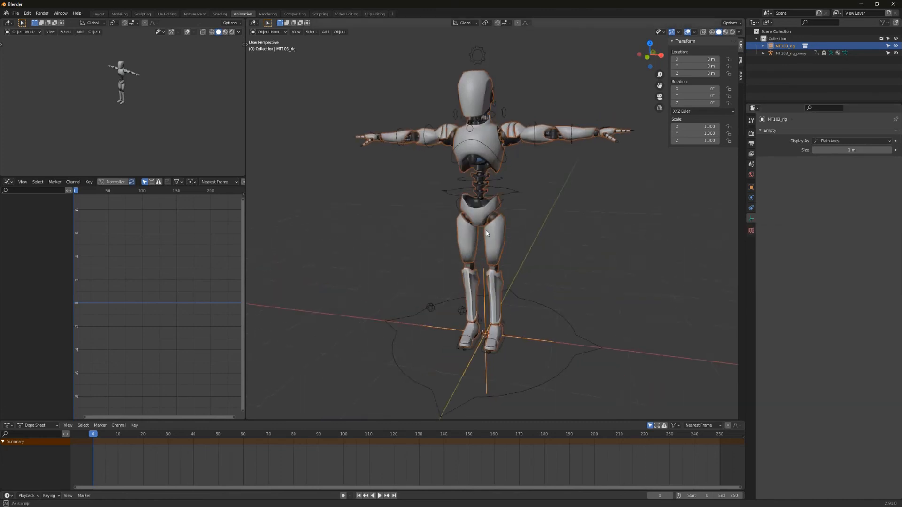
{"action": "left_click", "coordinate": [853, 149]}
{"action": "type", "text": "0"}
{"action": "key", "text": "Return"}
{"action": "left_click", "coordinate": [549, 210]}
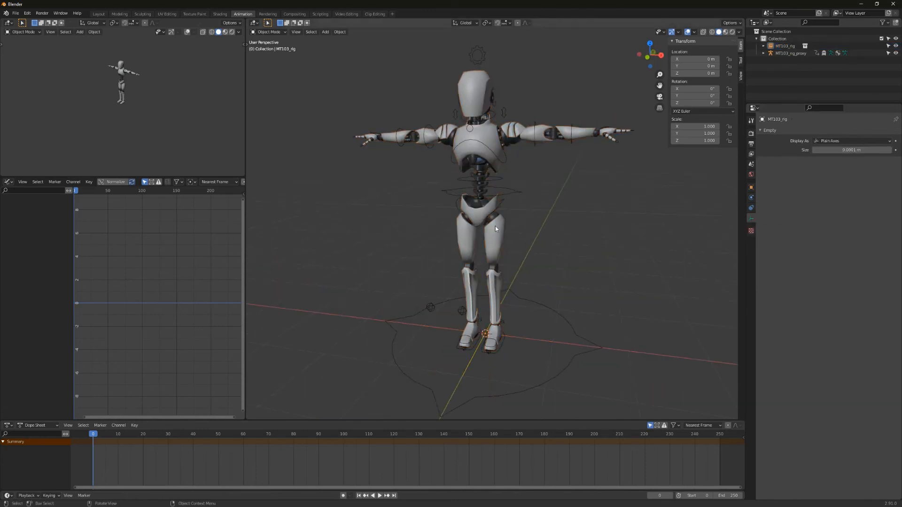
Put MT103_rig_proxy in Pose Mode, select the CTRL_Torso control, and try moving it before cancelling the move.
{"action": "middle_click_drag", "start_coordinate": [481, 217], "coordinate": [573, 216]}
{"action": "left_click", "coordinate": [513, 189]}
{"action": "key", "text": "ctrl+Tab"}
{"action": "left_click", "coordinate": [505, 192]}
{"action": "key", "text": "g"}
{"action": "right_click", "coordinate": [494, 194]}
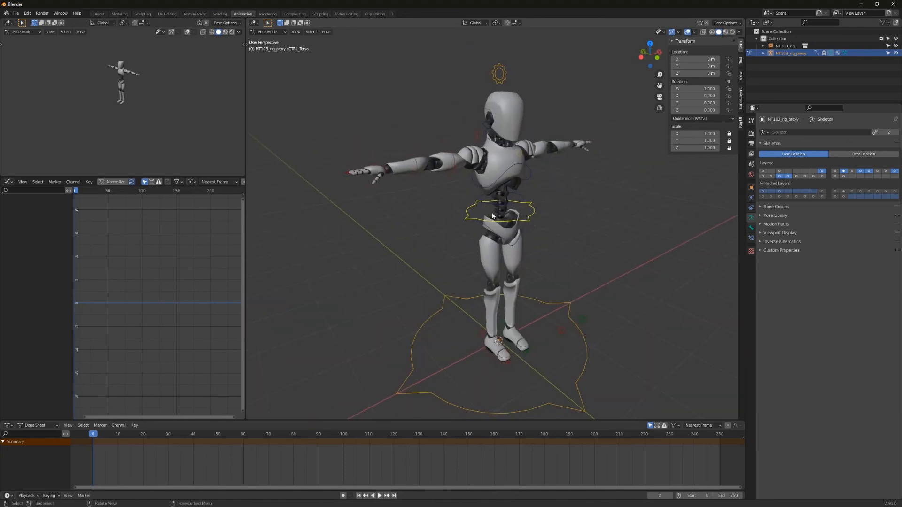
{"action": "mouse_move", "coordinate": [492, 215]}
{"action": "middle_mouse_down"}
{"action": "mouse_move", "coordinate": [574, 200]}
{"action": "mouse_move", "coordinate": [544, 215]}
{"action": "mouse_move", "coordinate": [444, 218]}
{"action": "mouse_move", "coordinate": [507, 218]}
{"action": "middle_mouse_up"}
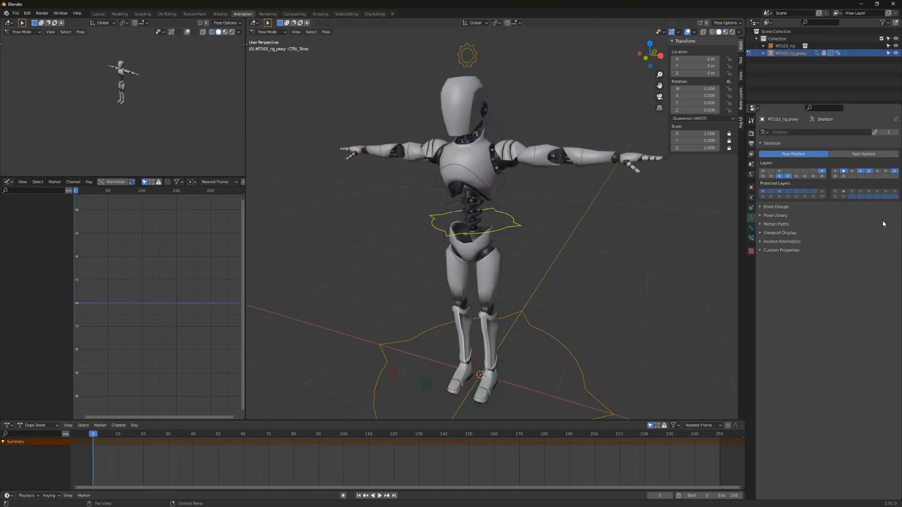